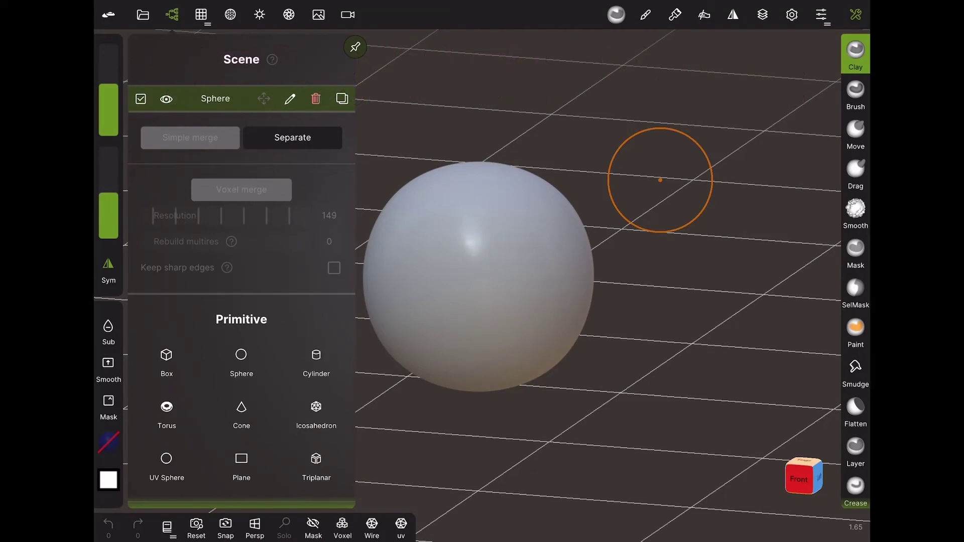
Step: Add a Box primitive and scale it thin along X into a slab
{"action": "left_click", "coordinate": [166, 355]}
{"action": "left_click_drag", "start_coordinate": [703, 242], "coordinate": [714, 301]}
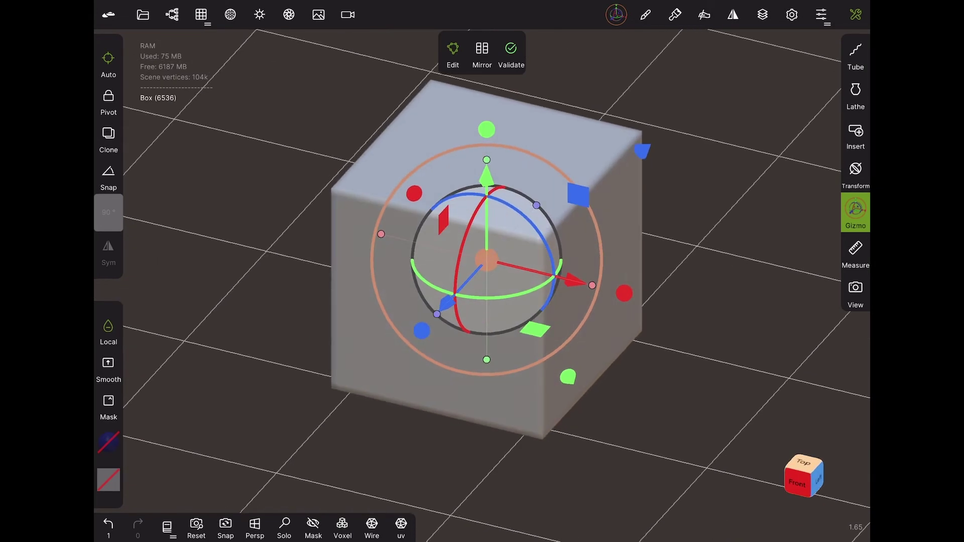
{"action": "left_click_drag", "start_coordinate": [624, 294], "coordinate": [625, 293]}
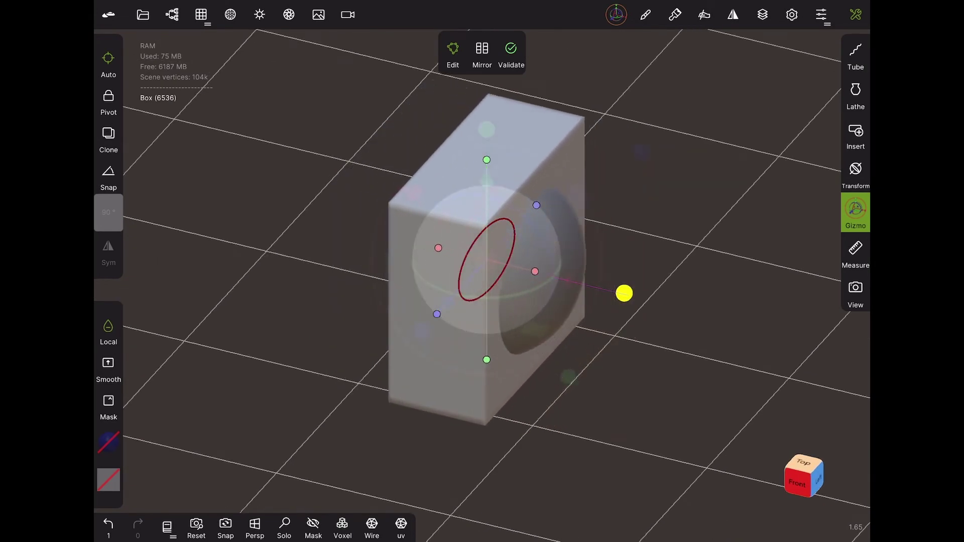
{"action": "left_click_drag", "start_coordinate": [625, 293], "coordinate": [624, 294]}
Step: Undo the box and its scaling, then redo both to restore the thin slab
{"action": "key", "text": "ctrl+z"}
{"action": "key", "text": "ctrl+z"}
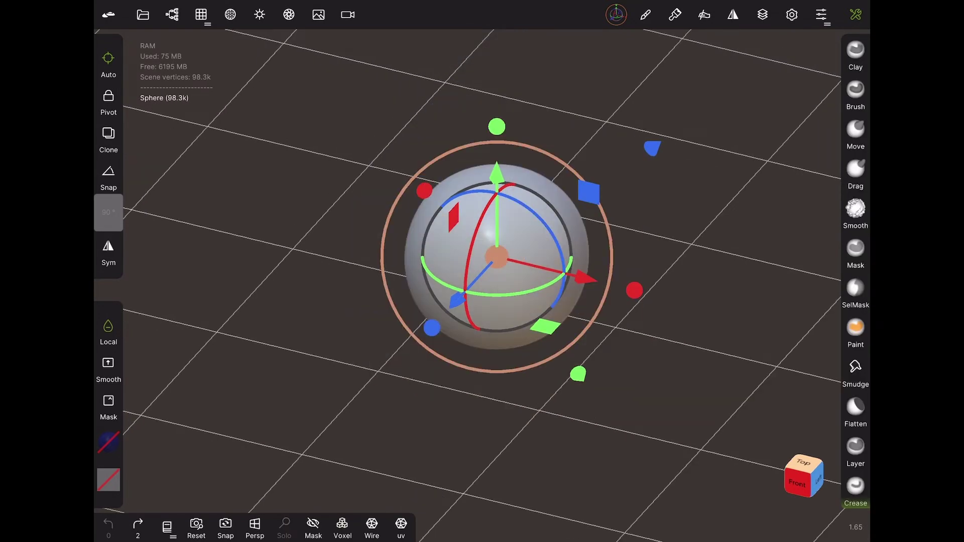
{"action": "middle_click_drag", "start_coordinate": [498, 256], "coordinate": [472, 279]}
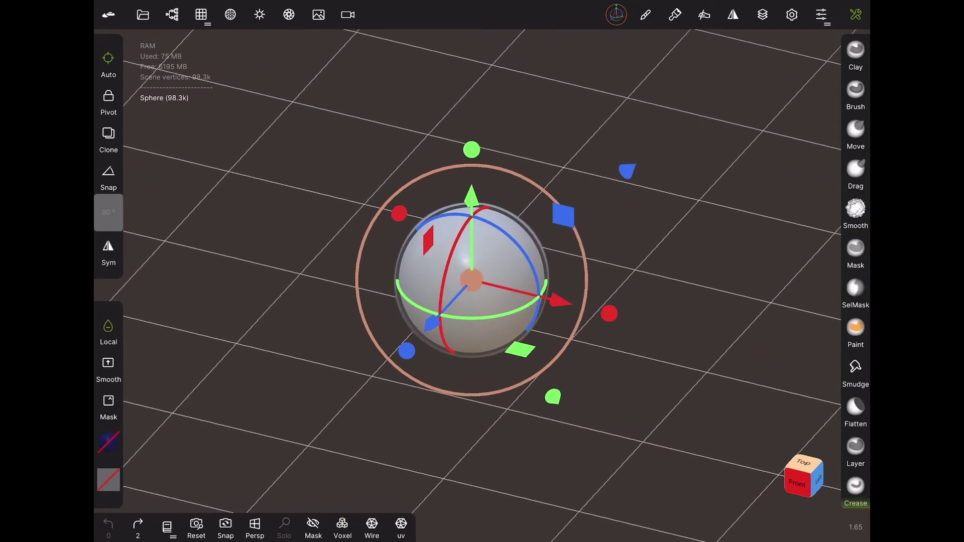
{"action": "key", "text": "ctrl+shift+z"}
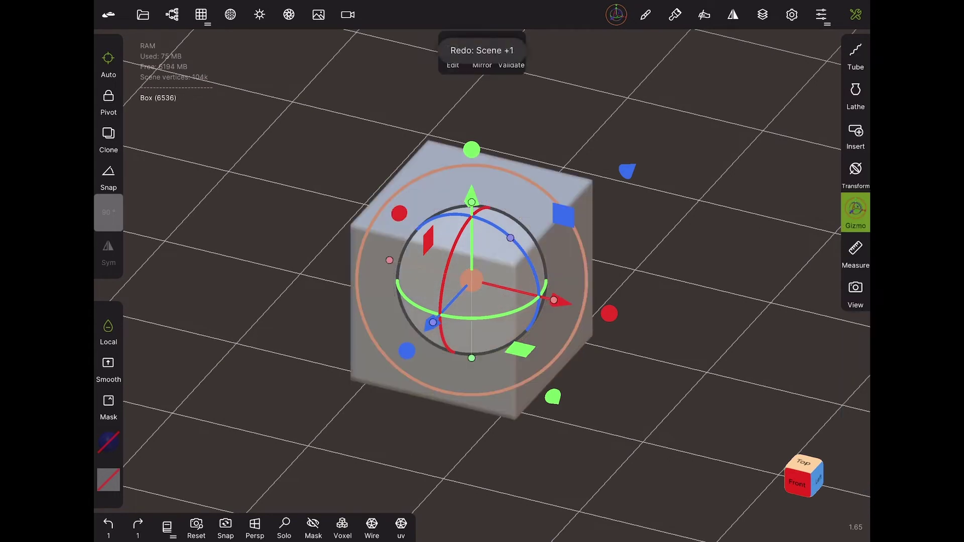
{"action": "key", "text": "ctrl+shift+z"}
{"action": "mouse_move", "coordinate": [653, 401]}
{"action": "left_mouse_down"}
{"action": "mouse_move", "coordinate": [723, 386]}
{"action": "mouse_move", "coordinate": [723, 427]}
{"action": "left_mouse_up"}
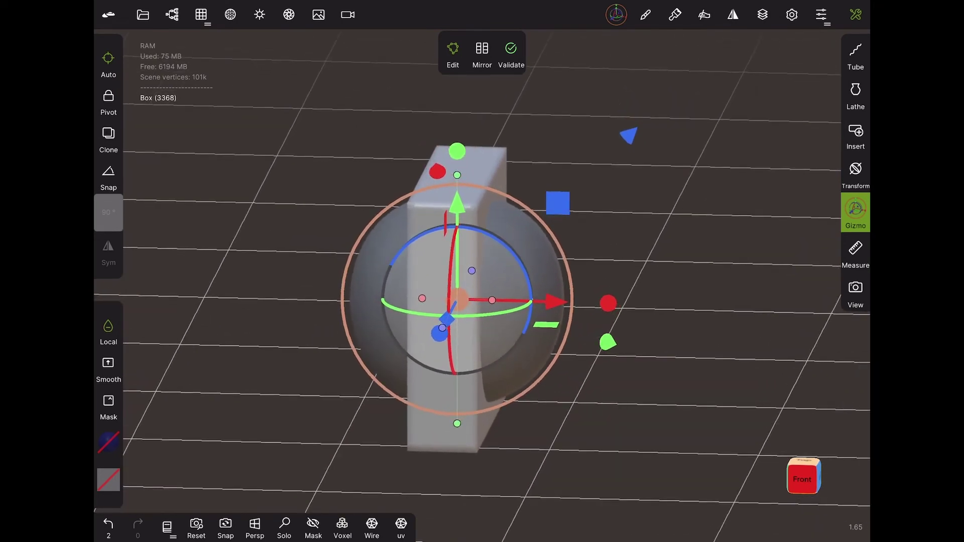
Step: Tilt the box slab slightly around X and show the Sphere and Box scene list
{"action": "left_click_drag", "start_coordinate": [608, 303], "coordinate": [609, 303]}
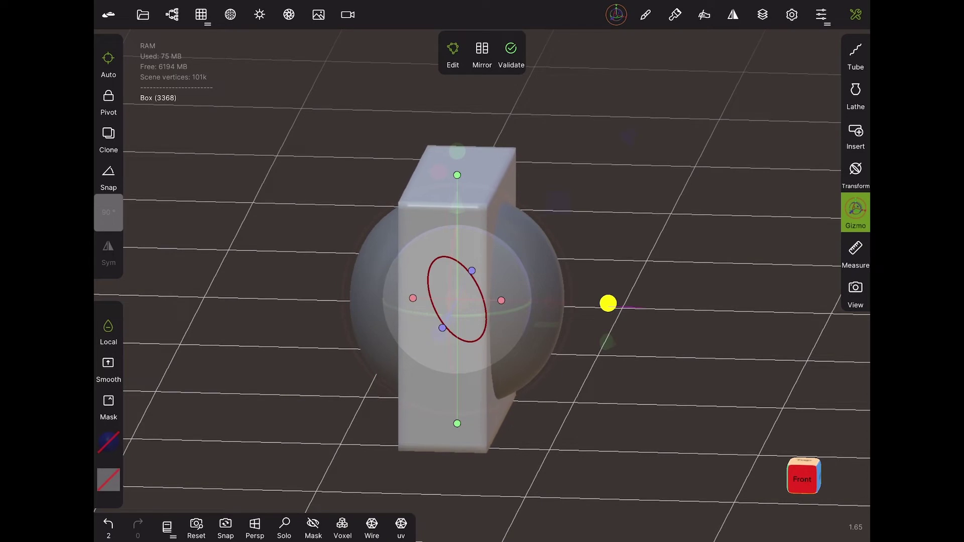
{"action": "left_click_drag", "start_coordinate": [608, 302], "coordinate": [608, 303]}
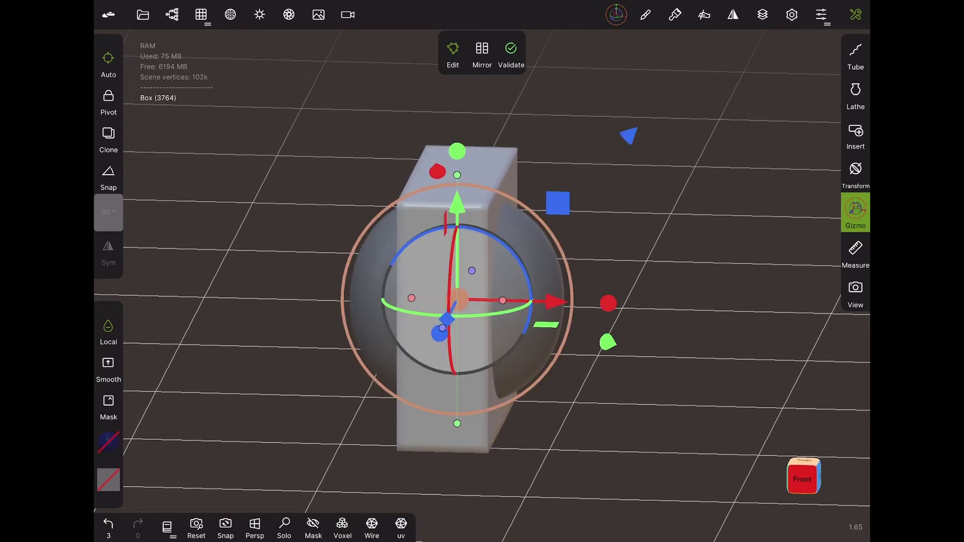
{"action": "left_click", "coordinate": [171, 14]}
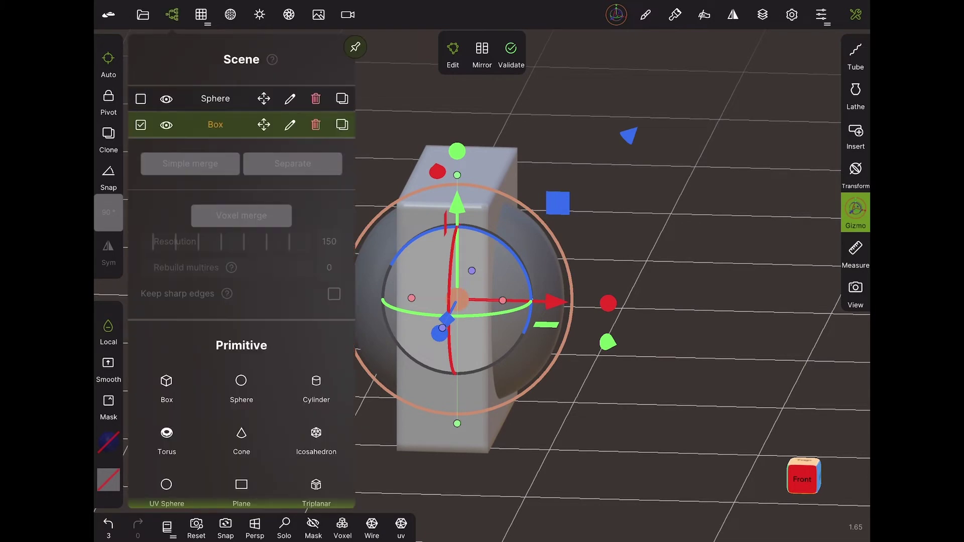
Step: Select Sphere with Box and set voxel merge resolution 307 with Keep sharp edges
{"action": "left_click", "coordinate": [141, 99]}
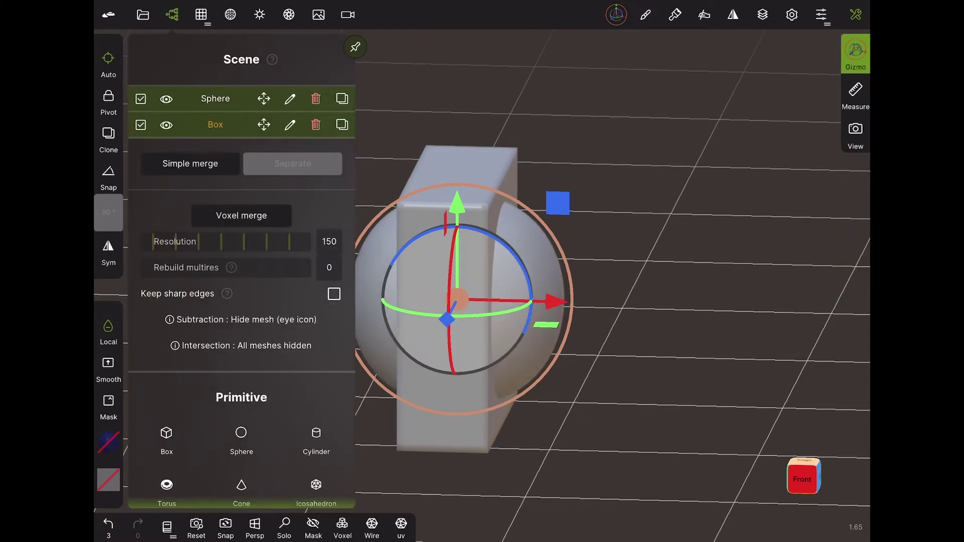
{"action": "left_click_drag", "start_coordinate": [231, 241], "coordinate": [282, 241]}
{"action": "left_click_drag", "start_coordinate": [261, 241], "coordinate": [256, 241]}
{"action": "left_click", "coordinate": [334, 294]}
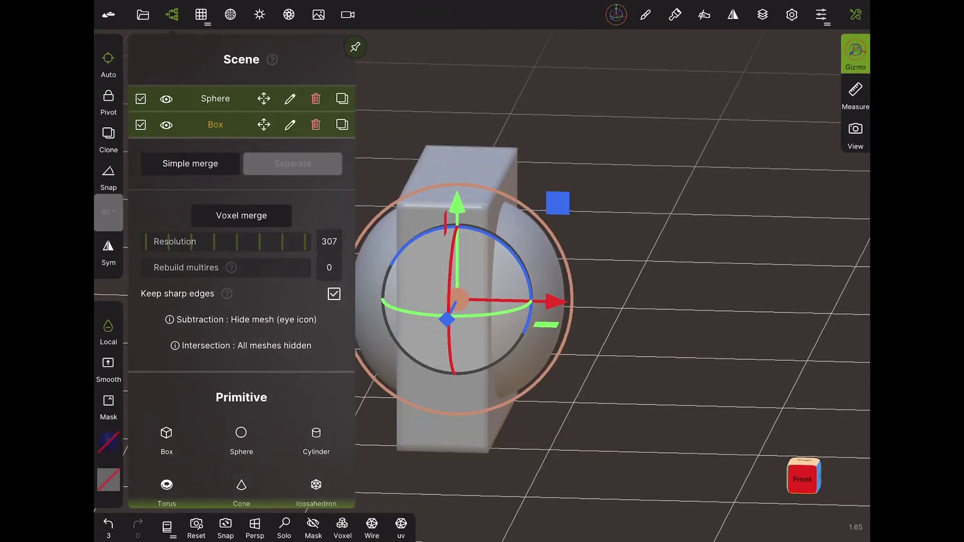
Step: Try the voxel merge, undo it, and hide the Box as a cutter
{"action": "left_click", "coordinate": [241, 216]}
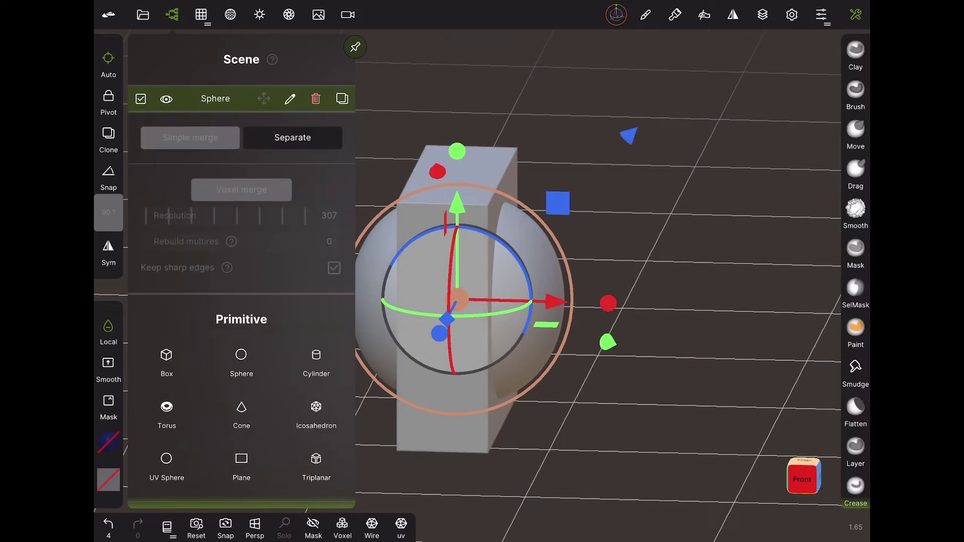
{"action": "left_click", "coordinate": [108, 524]}
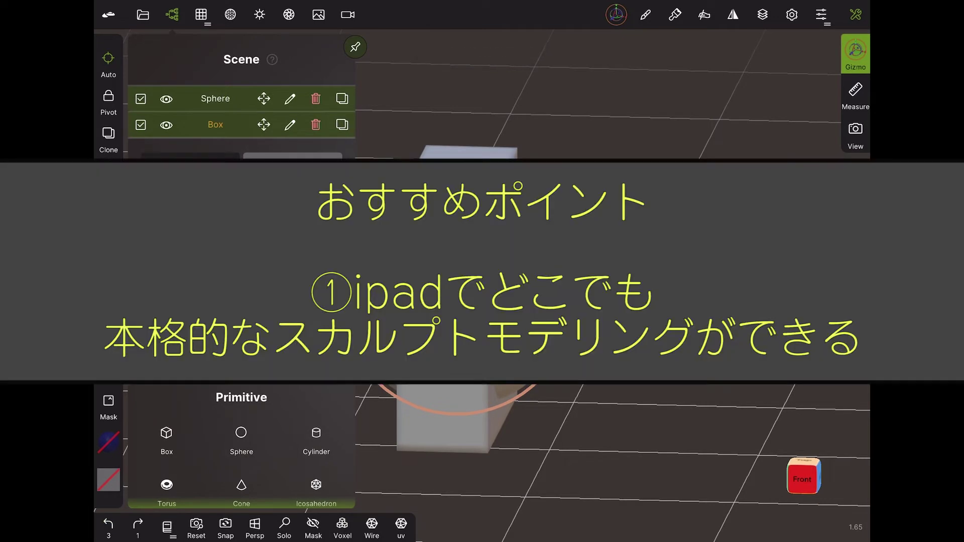
{"action": "left_click", "coordinate": [166, 125]}
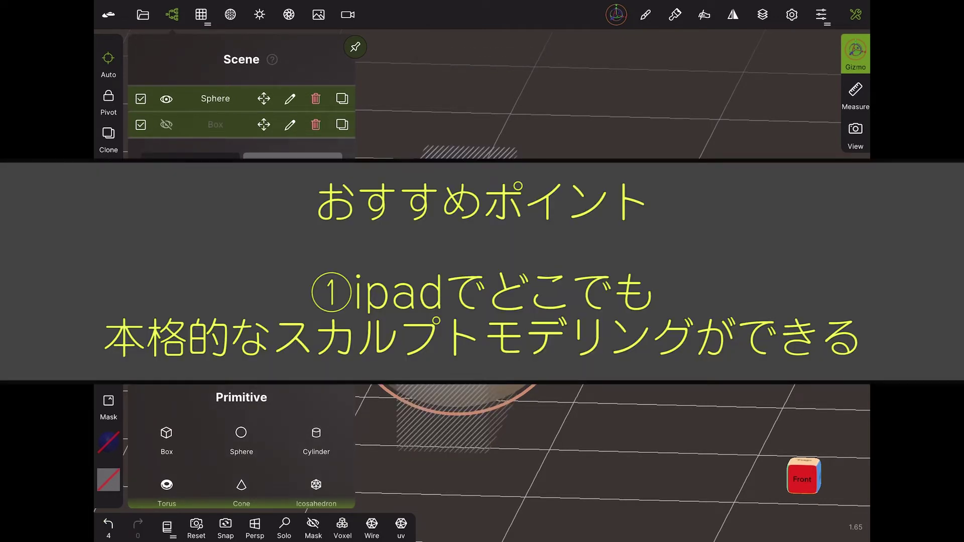
Step: Voxel-merge to carve the hidden Box from the sphere, then add and validate a new Sphere
{"action": "left_click", "coordinate": [343, 524]}
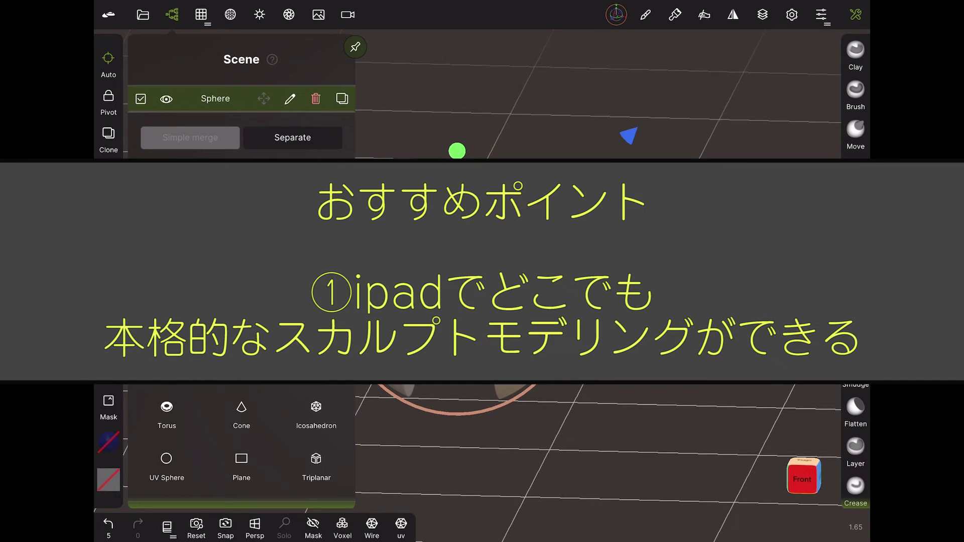
{"action": "left_click", "coordinate": [242, 355]}
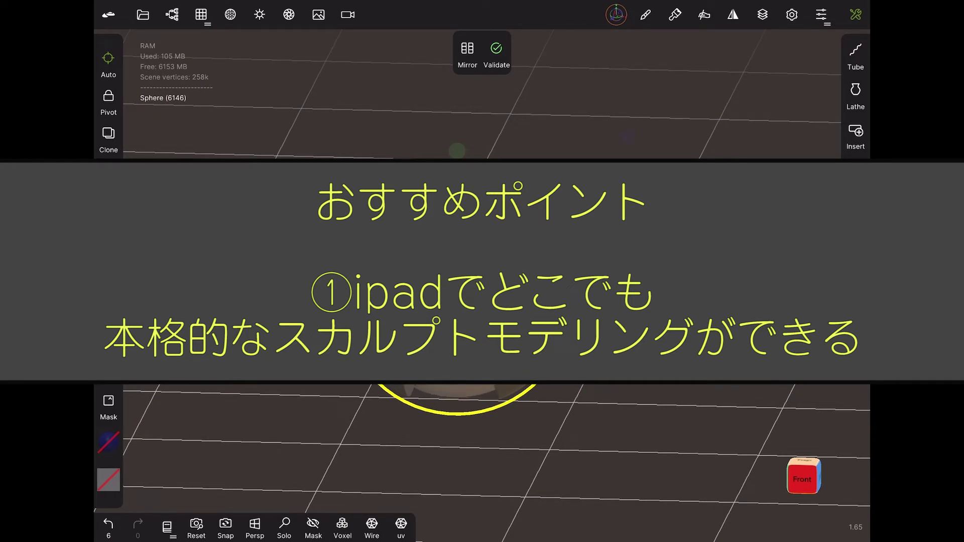
{"action": "left_click", "coordinate": [448, 302]}
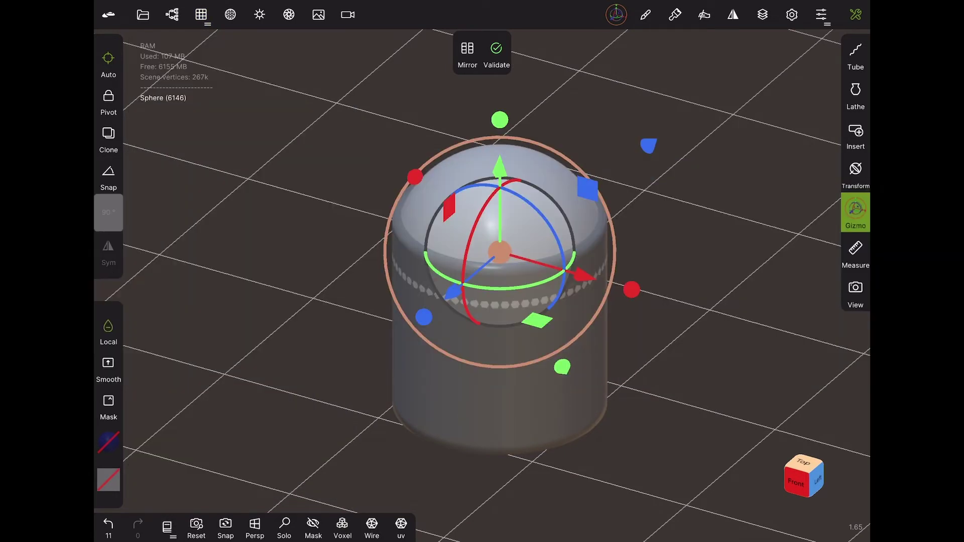
Step: Shrink the sphere into the cylinder top and voxel-merge everything, undoing and redoing once
{"action": "left_click_drag", "start_coordinate": [614, 262], "coordinate": [600, 259]}
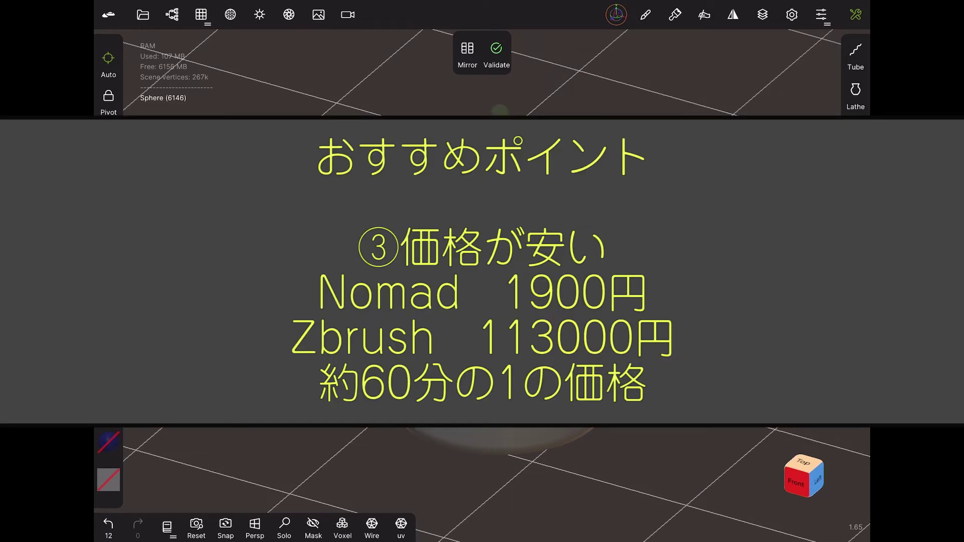
{"action": "left_click", "coordinate": [500, 111]}
{"action": "left_click", "coordinate": [172, 14]}
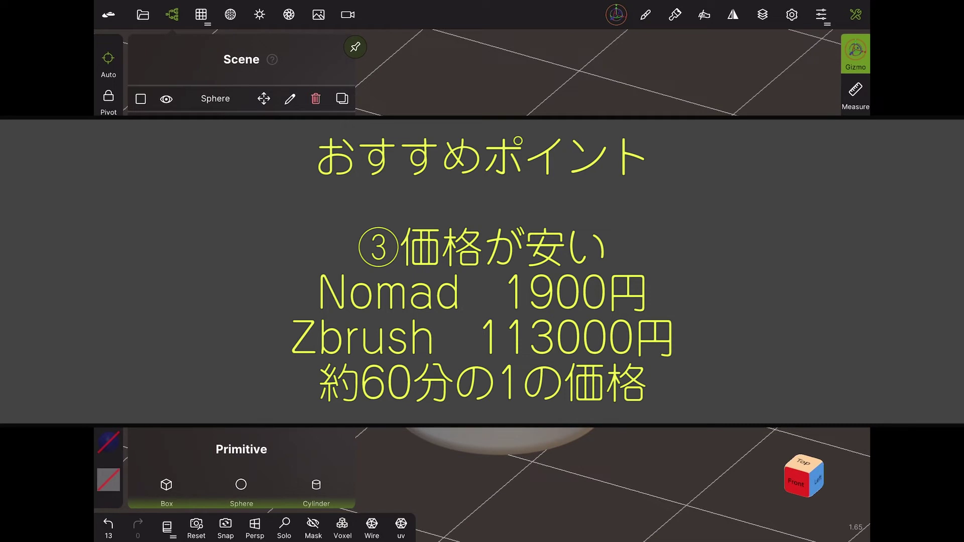
{"action": "scroll", "coordinate": [241, 477], "scroll_direction": "down", "scroll_amount": 2}
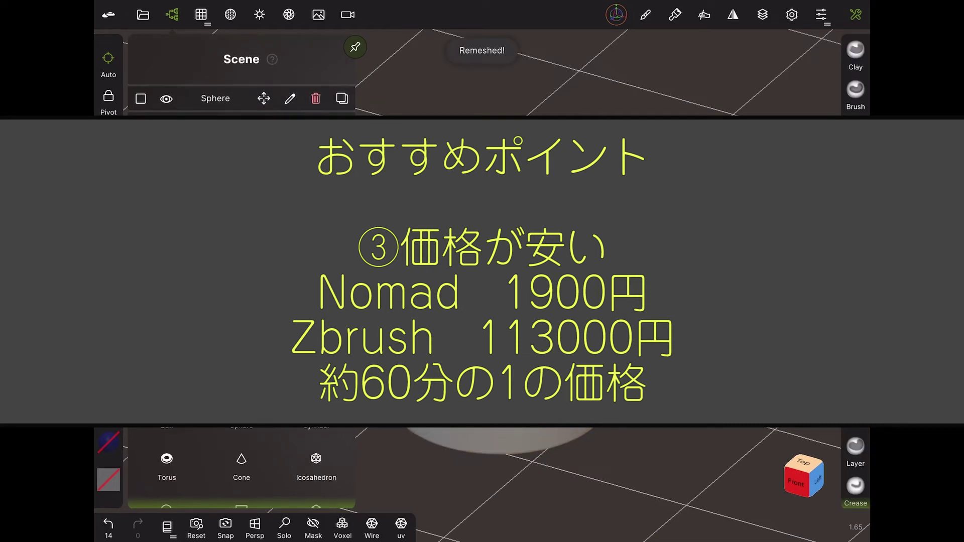
{"action": "left_click", "coordinate": [108, 525]}
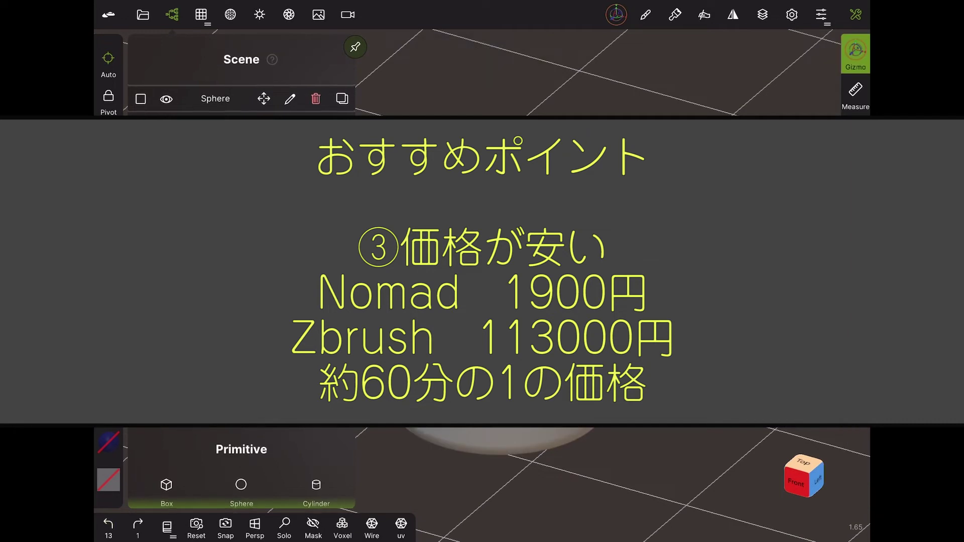
{"action": "left_click", "coordinate": [137, 525]}
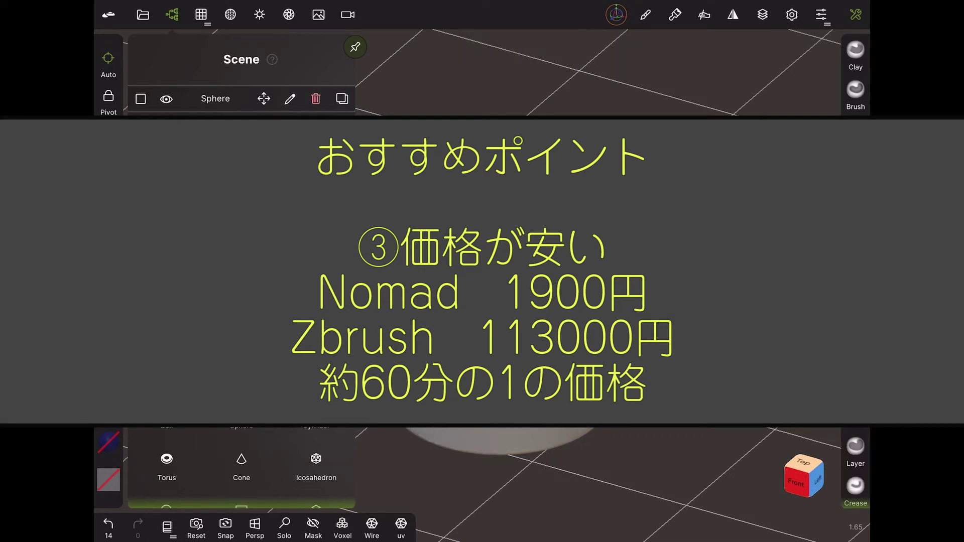
{"action": "left_click", "coordinate": [171, 14]}
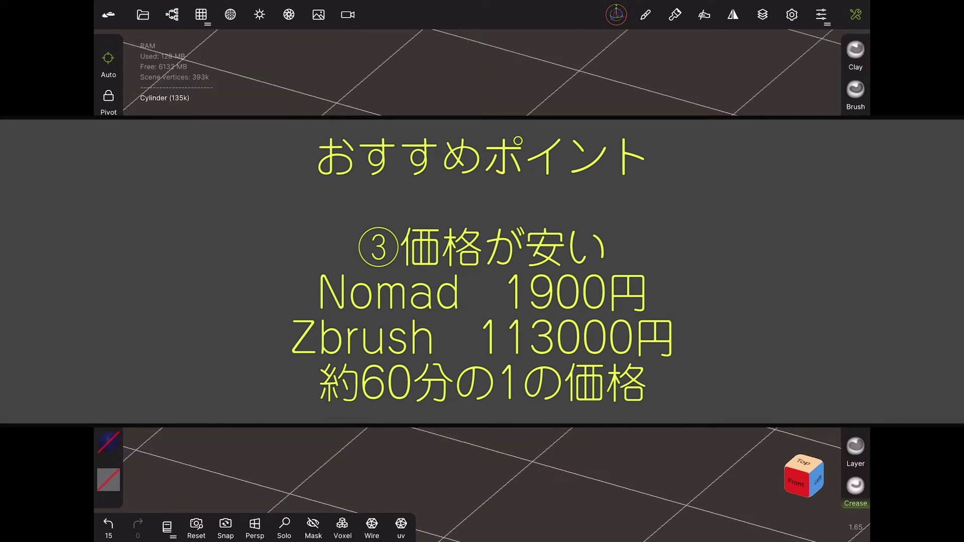
Step: Stretch the cylinder along its Z axis with the gizmo arrow
{"action": "left_click_drag", "start_coordinate": [499, 114], "coordinate": [503, 115]}
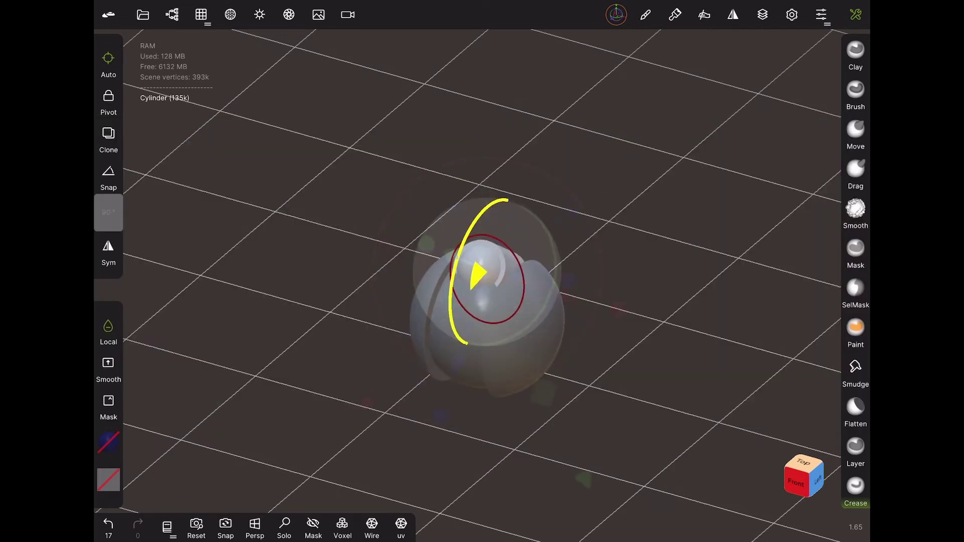
{"action": "left_click_drag", "start_coordinate": [653, 377], "coordinate": [753, 376]}
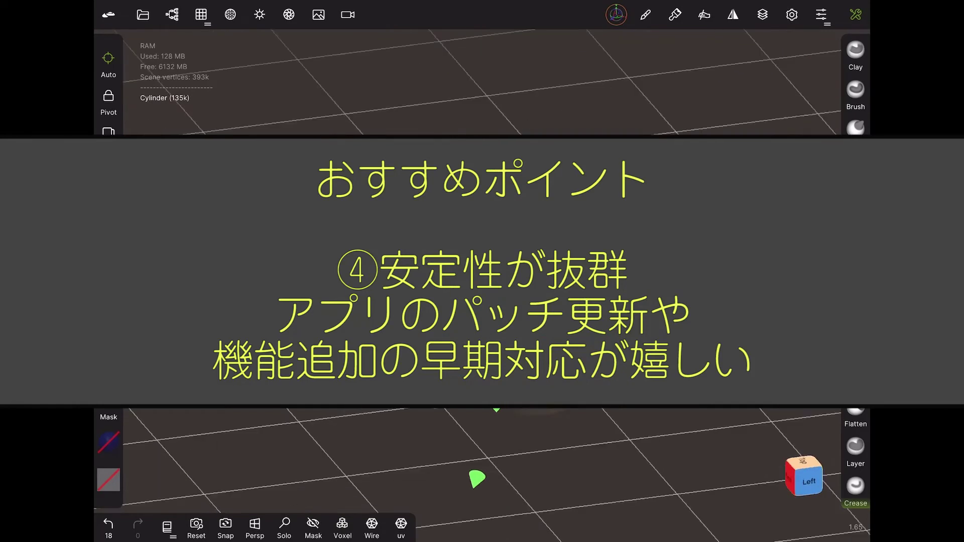
{"action": "left_click_drag", "start_coordinate": [653, 452], "coordinate": [603, 432]}
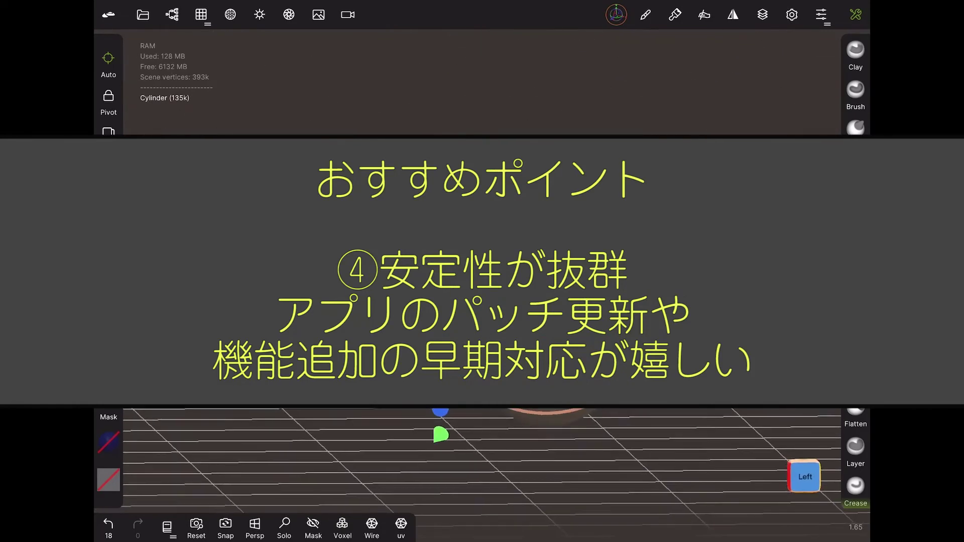
{"action": "left_click_drag", "start_coordinate": [653, 452], "coordinate": [577, 452]}
{"action": "left_click_drag", "start_coordinate": [455, 367], "coordinate": [424, 439]}
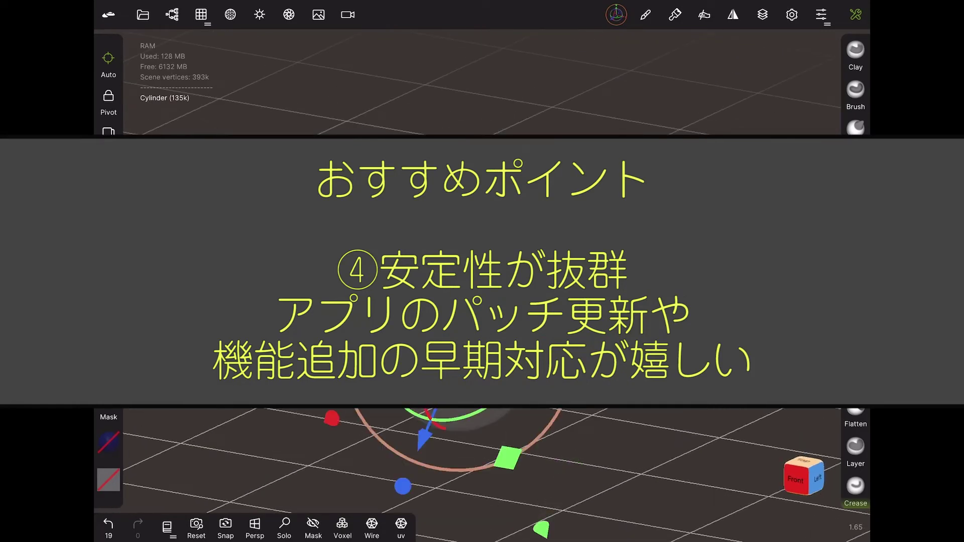
Step: Rotate the cylinder with the gizmo rings into a new orientation
{"action": "mouse_move", "coordinate": [442, 417]}
{"action": "left_mouse_down"}
{"action": "mouse_move", "coordinate": [436, 426]}
{"action": "mouse_move", "coordinate": [445, 428]}
{"action": "left_mouse_up"}
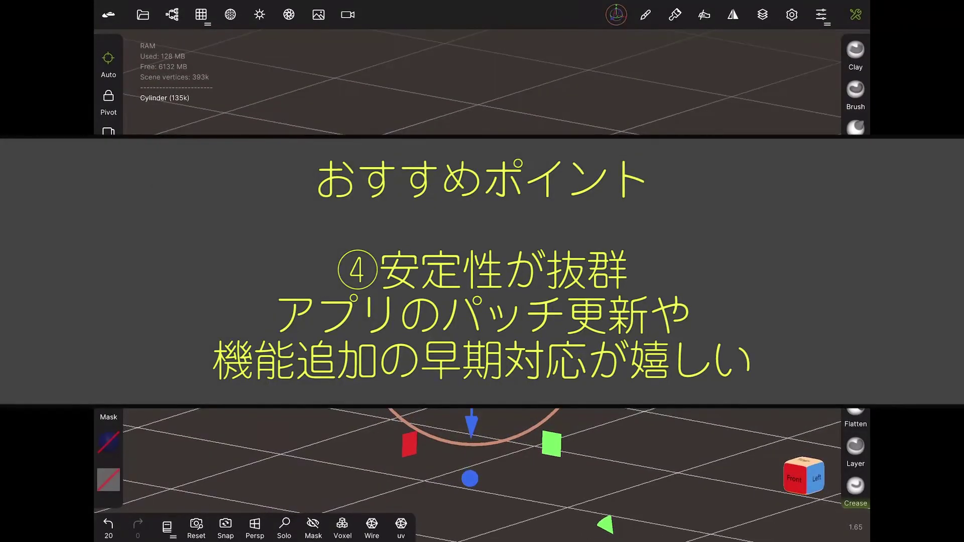
{"action": "left_click_drag", "start_coordinate": [486, 444], "coordinate": [486, 444]}
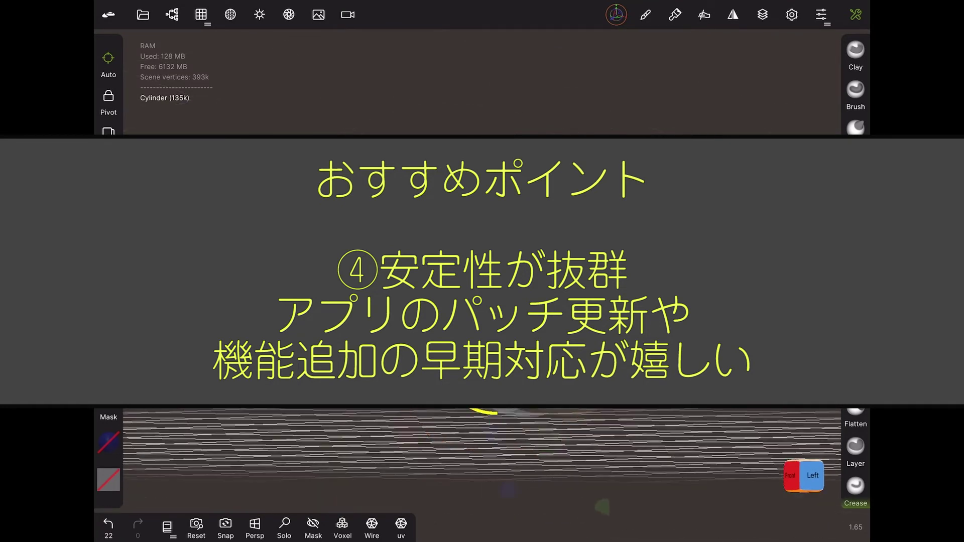
{"action": "left_click_drag", "start_coordinate": [487, 444], "coordinate": [502, 444]}
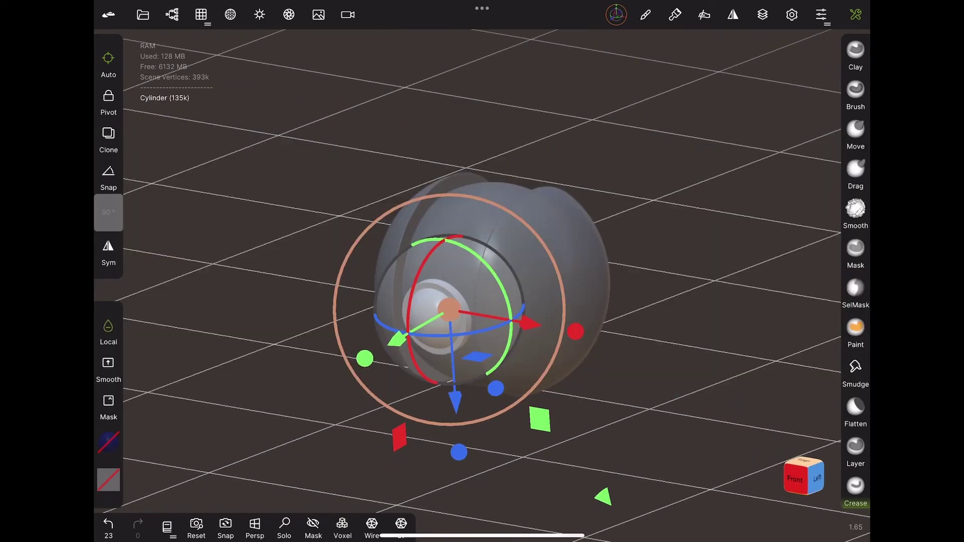
{"action": "left_click", "coordinate": [172, 14]}
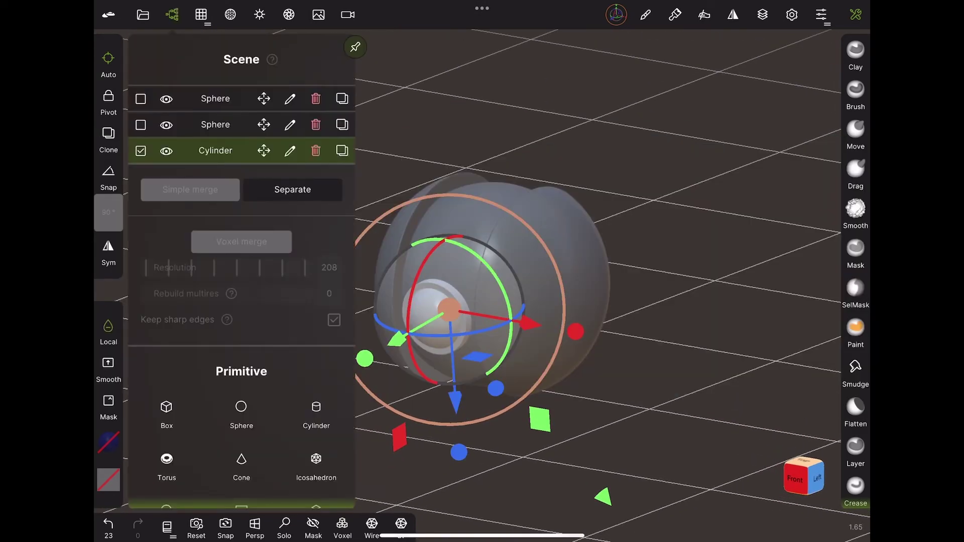
{"action": "left_click", "coordinate": [216, 98]}
{"action": "left_click", "coordinate": [171, 14]}
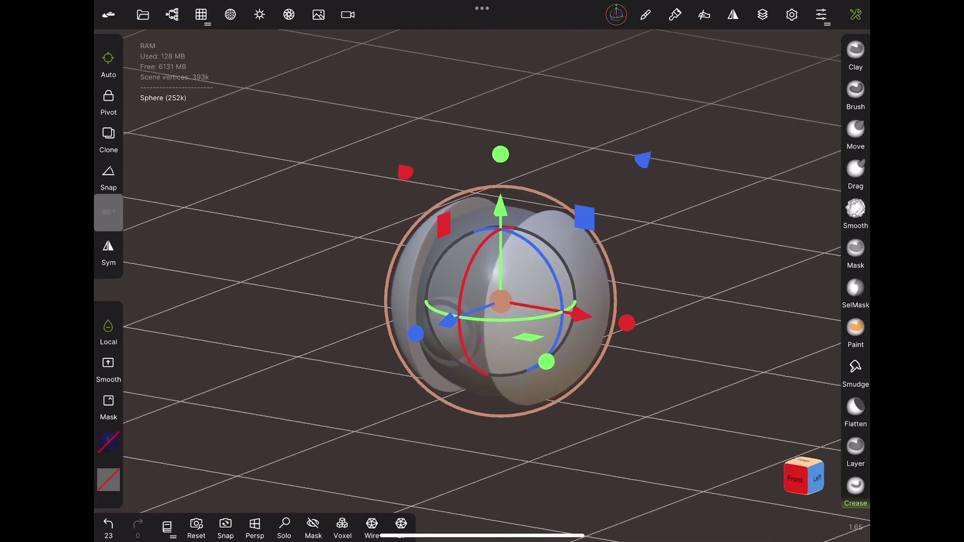
{"action": "left_click_drag", "start_coordinate": [703, 351], "coordinate": [733, 341]}
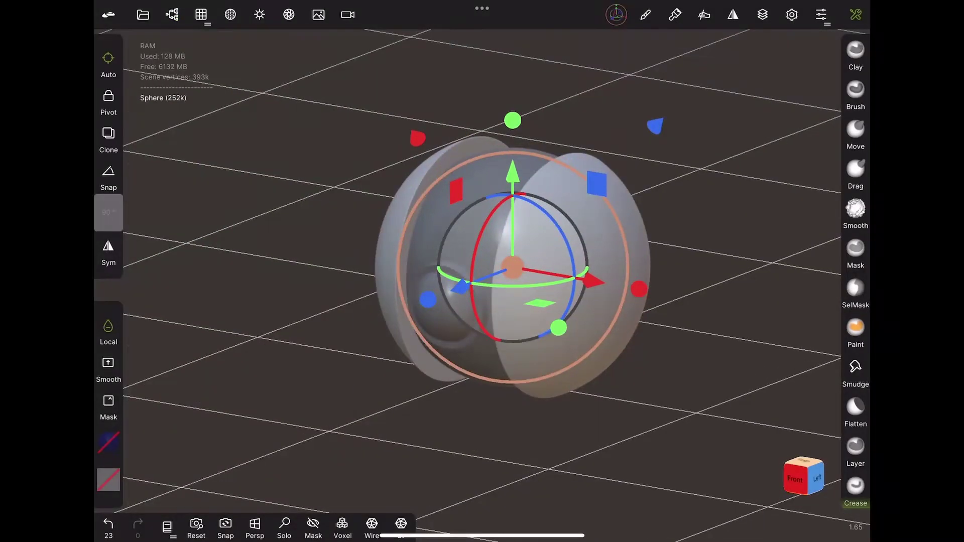
{"action": "left_click", "coordinate": [172, 14]}
{"action": "left_click", "coordinate": [215, 151]}
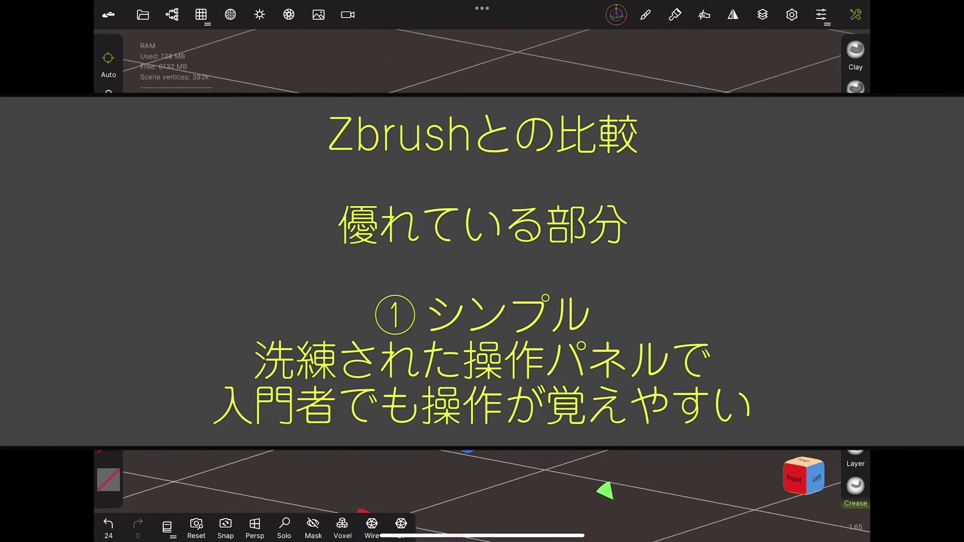
Step: Pick a sculpting brush from the shelf and bring up the sphere's Symmetry settings
{"action": "left_click", "coordinate": [172, 15]}
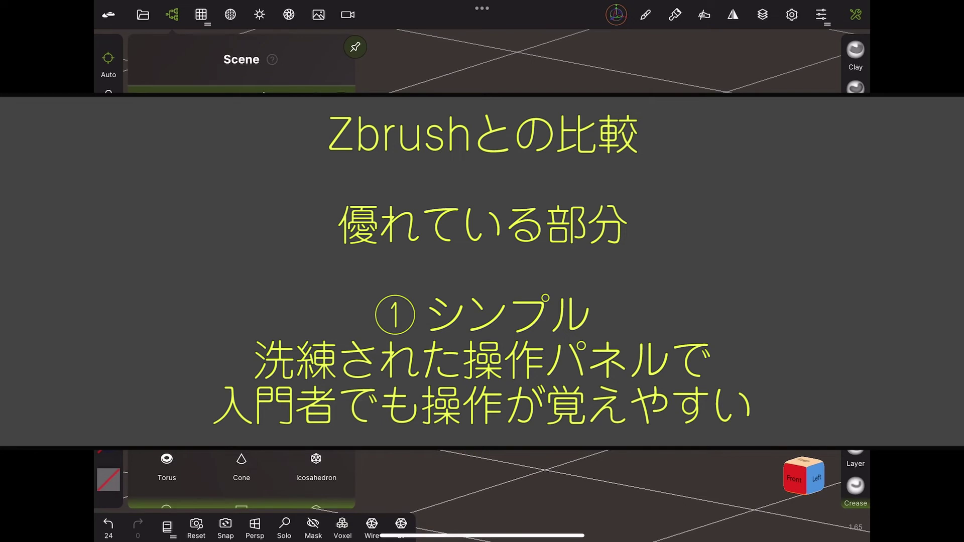
{"action": "left_click", "coordinate": [172, 15]}
{"action": "left_click_drag", "start_coordinate": [603, 271], "coordinate": [452, 271]}
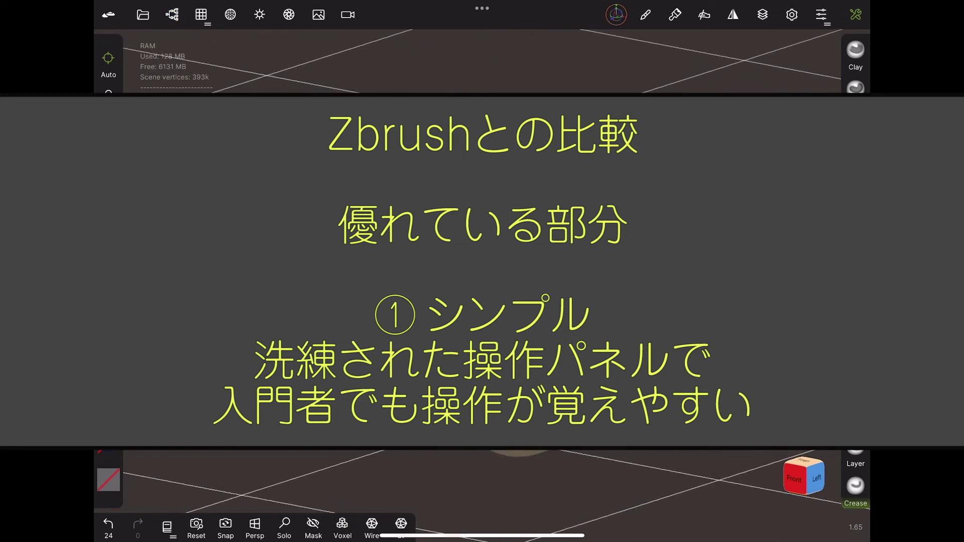
{"action": "left_click", "coordinate": [734, 14]}
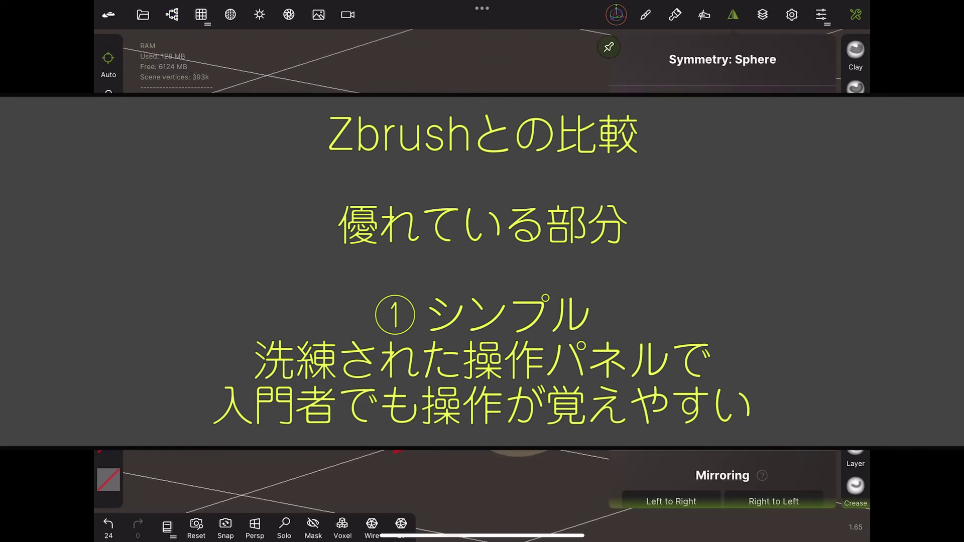
{"action": "left_click", "coordinate": [733, 15]}
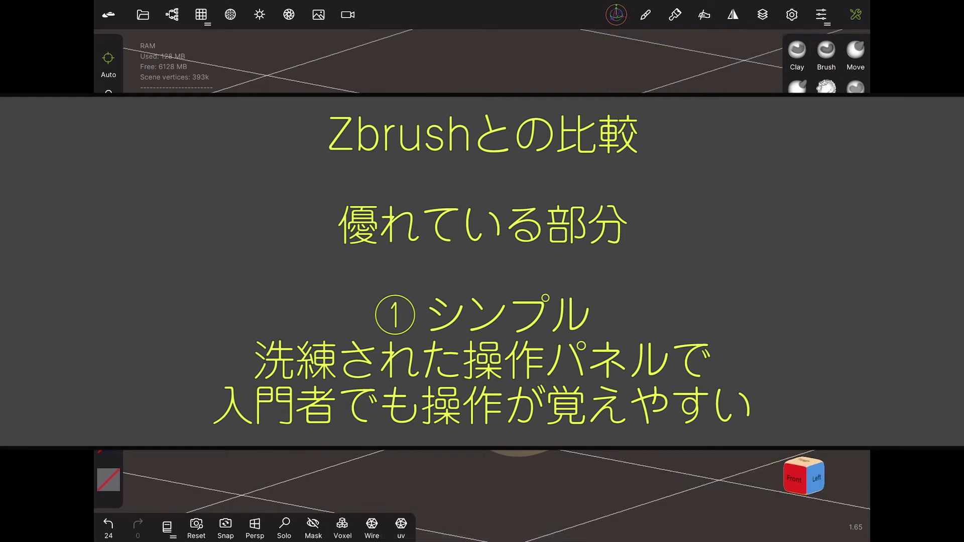
{"action": "left_click", "coordinate": [613, 511]}
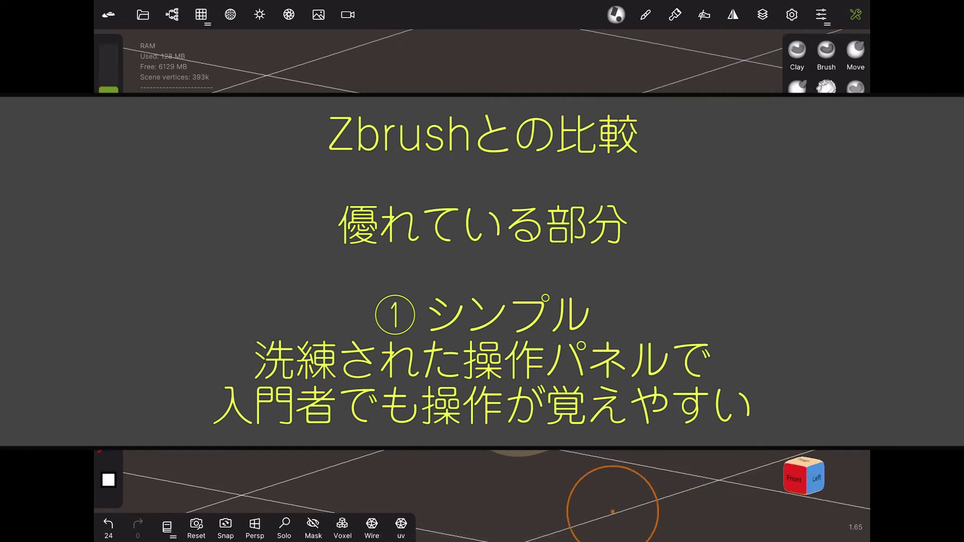
{"action": "left_click", "coordinate": [734, 15]}
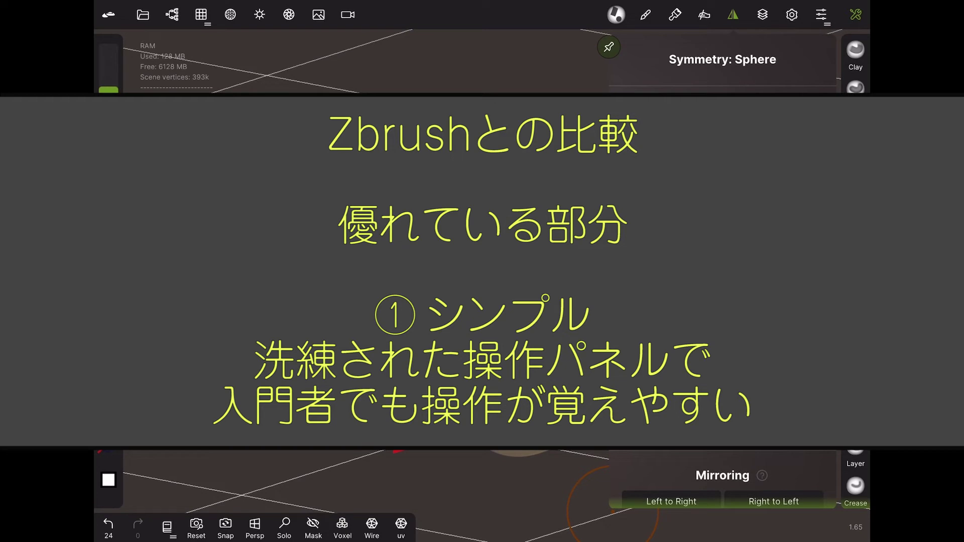
Step: Uncheck Enabled in the Symmetry: Sphere panel
{"action": "left_click", "coordinate": [172, 14]}
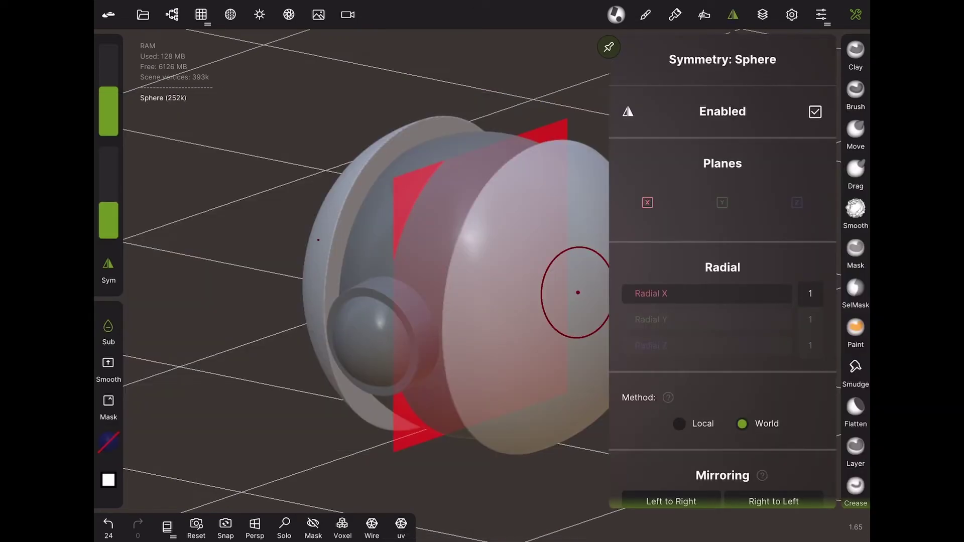
{"action": "left_click", "coordinate": [815, 112]}
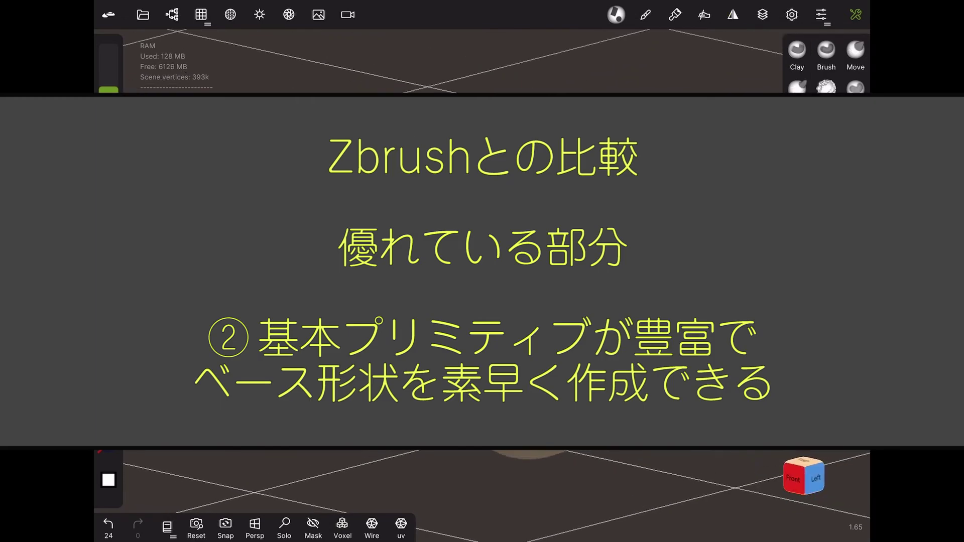
Step: Undo the last two Cylinder transform changes and reopen the Symmetry panel
{"action": "left_click_drag", "start_coordinate": [527, 482], "coordinate": [581, 504]}
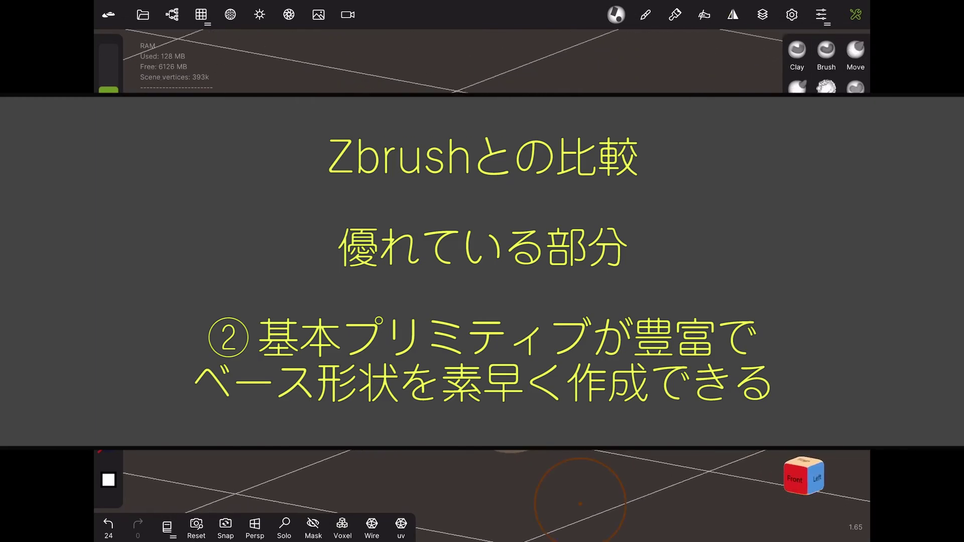
{"action": "key", "text": "ctrl+z"}
{"action": "key", "text": "ctrl+z"}
{"action": "left_click", "coordinate": [733, 14]}
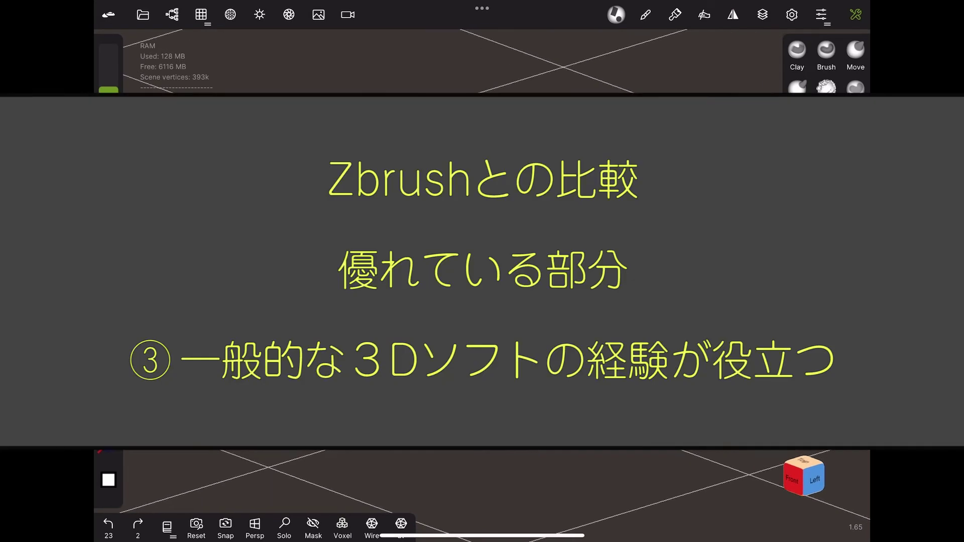
Step: Stamp the sphere with the brush and undo it, twice, checking the Symmetry settings
{"action": "left_click_drag", "start_coordinate": [603, 518], "coordinate": [541, 517]}
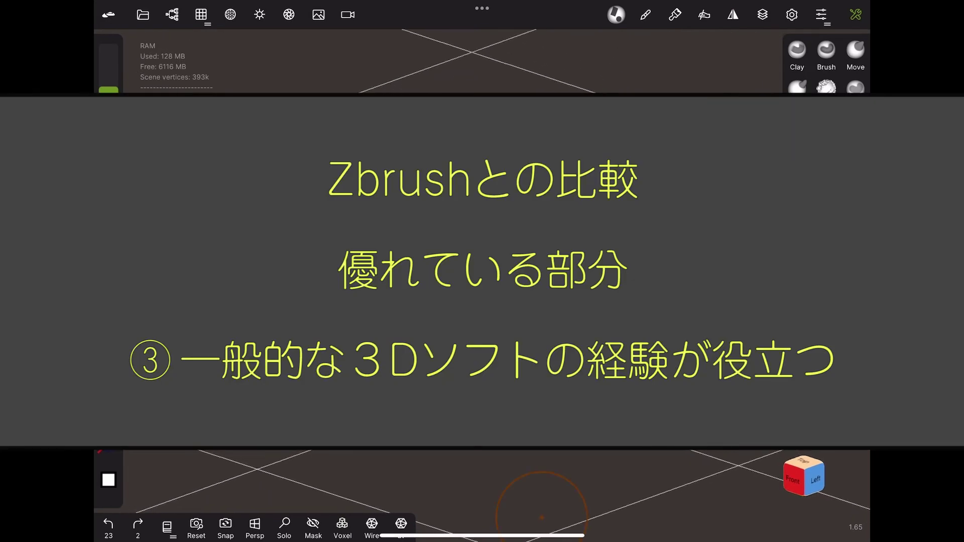
{"action": "left_click", "coordinate": [541, 517]}
{"action": "left_click", "coordinate": [109, 524]}
{"action": "left_click", "coordinate": [733, 14]}
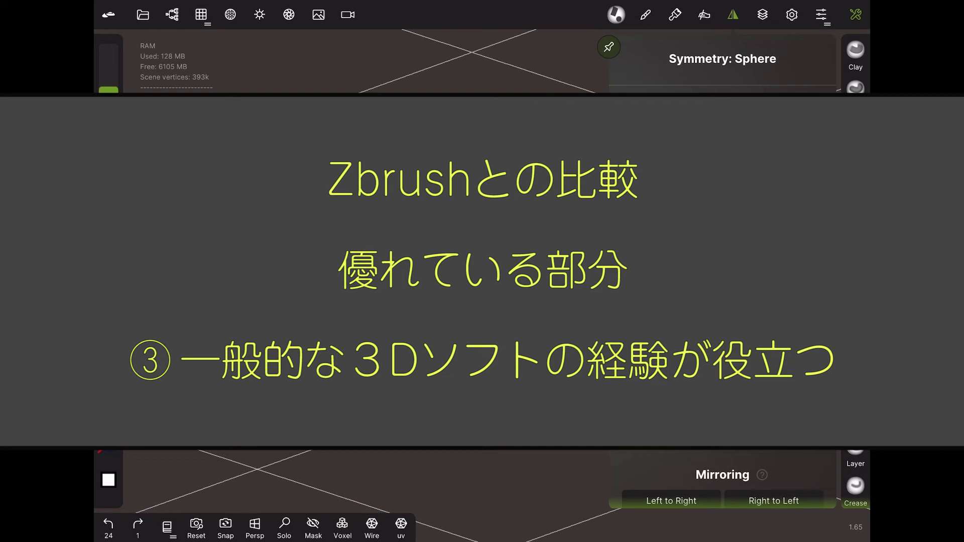
{"action": "left_click_drag", "start_coordinate": [557, 488], "coordinate": [552, 467]}
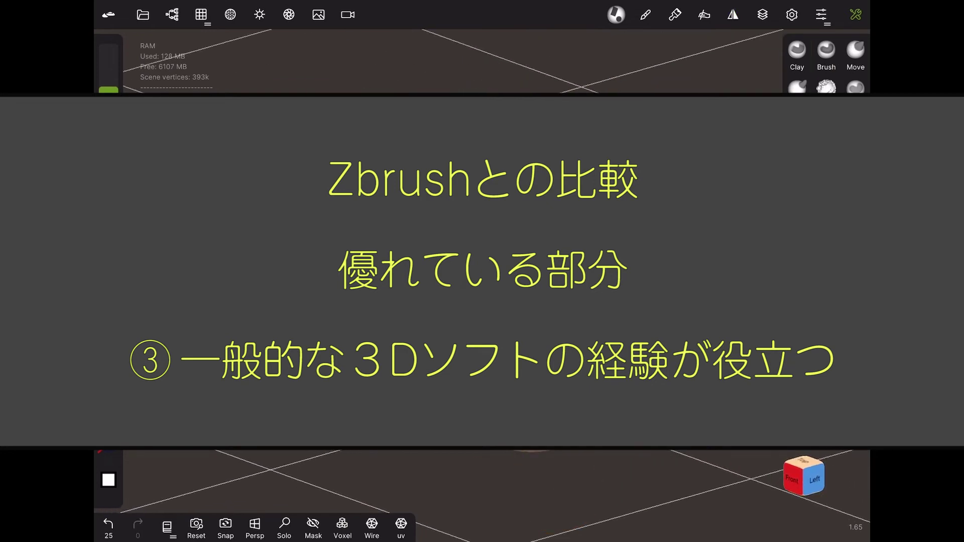
{"action": "left_click", "coordinate": [108, 524]}
Step: Try Mirroring, undo it, then enable Radial symmetry around X set to 14
{"action": "left_click", "coordinate": [733, 15]}
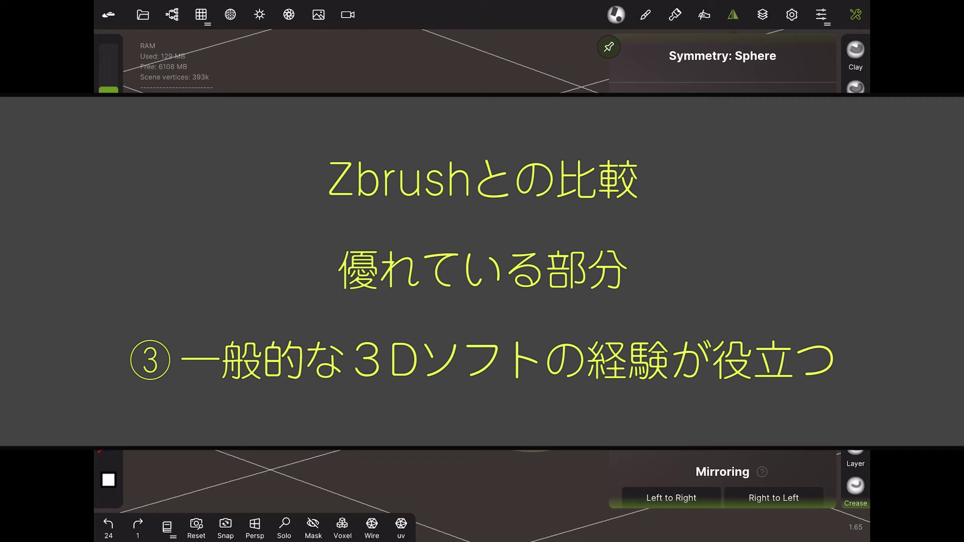
{"action": "left_click", "coordinate": [672, 497]}
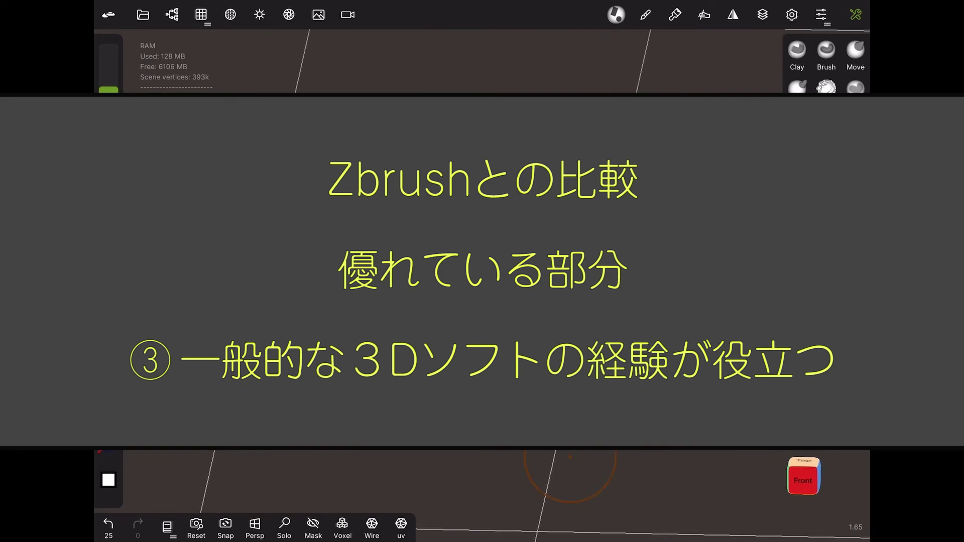
{"action": "key", "text": "ctrl+z"}
{"action": "left_click", "coordinate": [733, 14]}
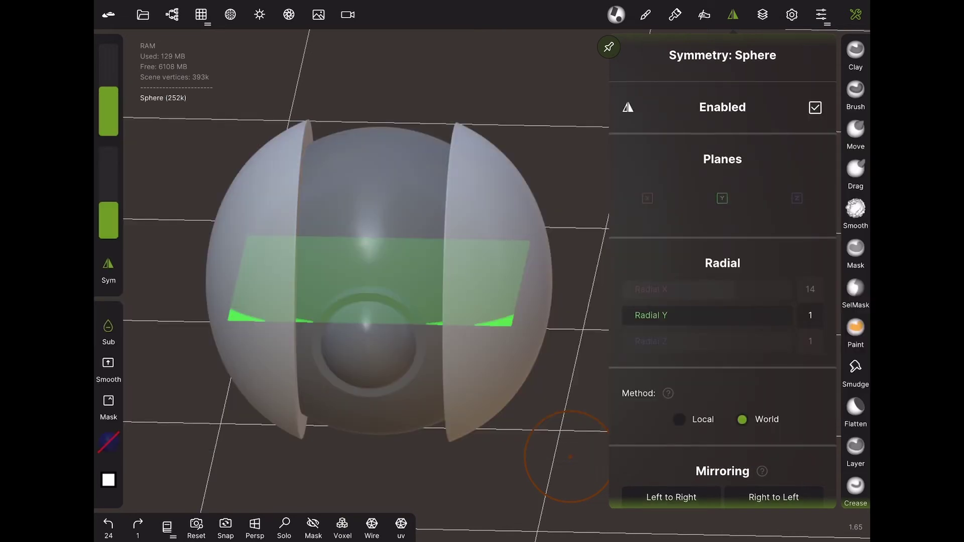
{"action": "left_click", "coordinate": [678, 289]}
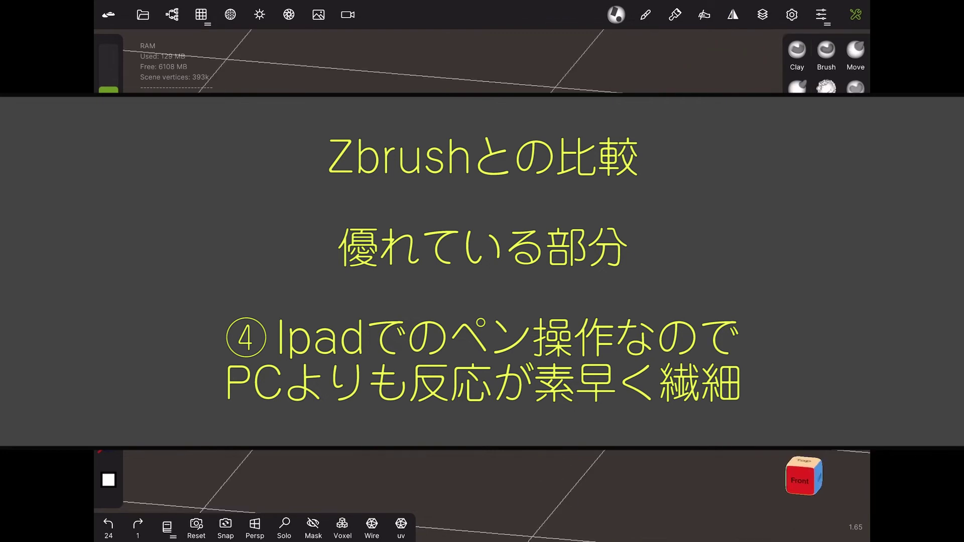
{"action": "left_click_drag", "start_coordinate": [469, 495], "coordinate": [470, 495]}
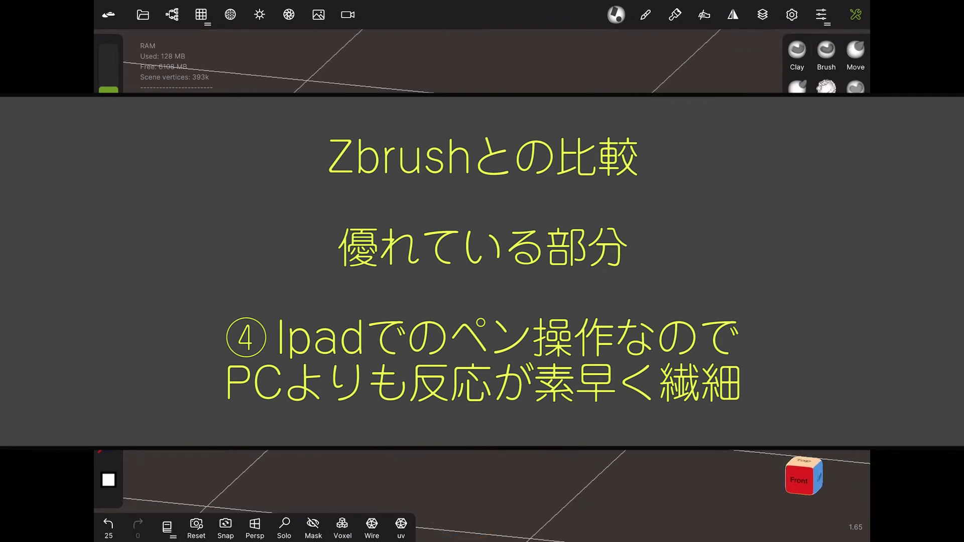
{"action": "key", "text": "ctrl+z"}
{"action": "left_click", "coordinate": [734, 14]}
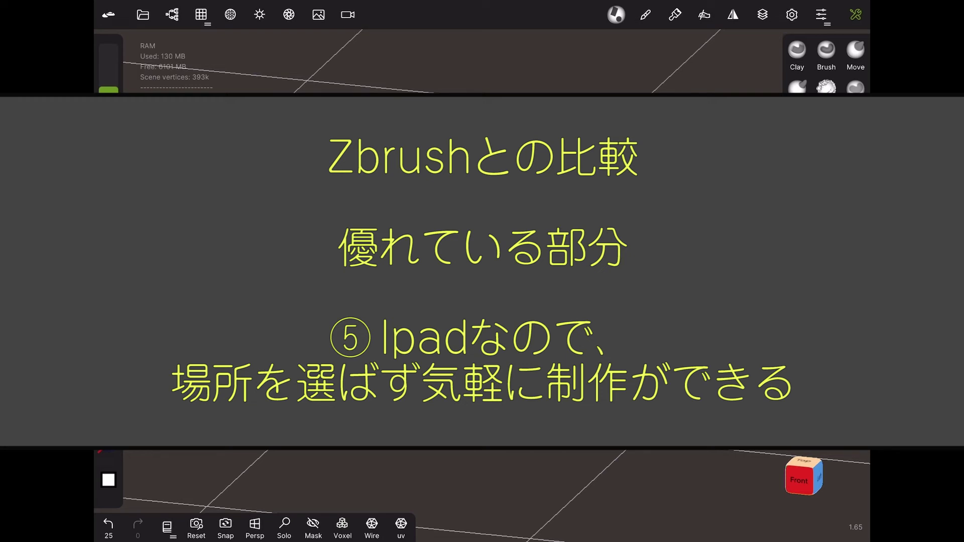
{"action": "left_click", "coordinate": [108, 525]}
{"action": "left_click", "coordinate": [734, 14]}
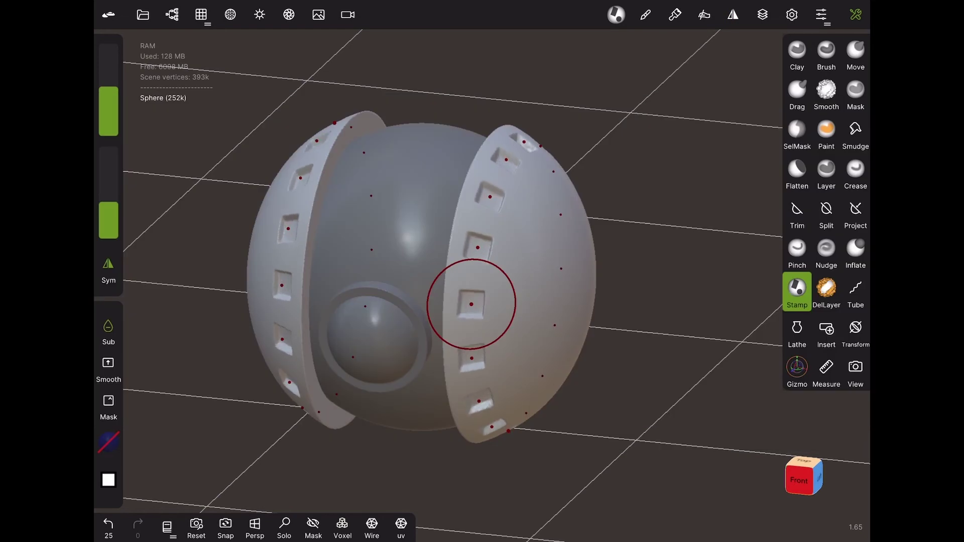
Step: Orbit to the sphere's side and turn symmetry off
{"action": "middle_click_drag", "start_coordinate": [470, 321], "coordinate": [435, 350]}
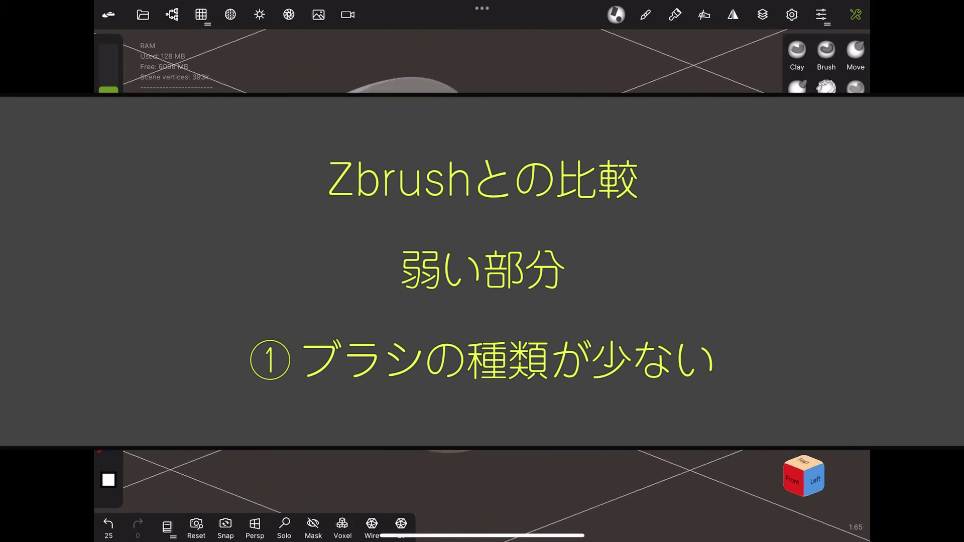
{"action": "left_click", "coordinate": [734, 14]}
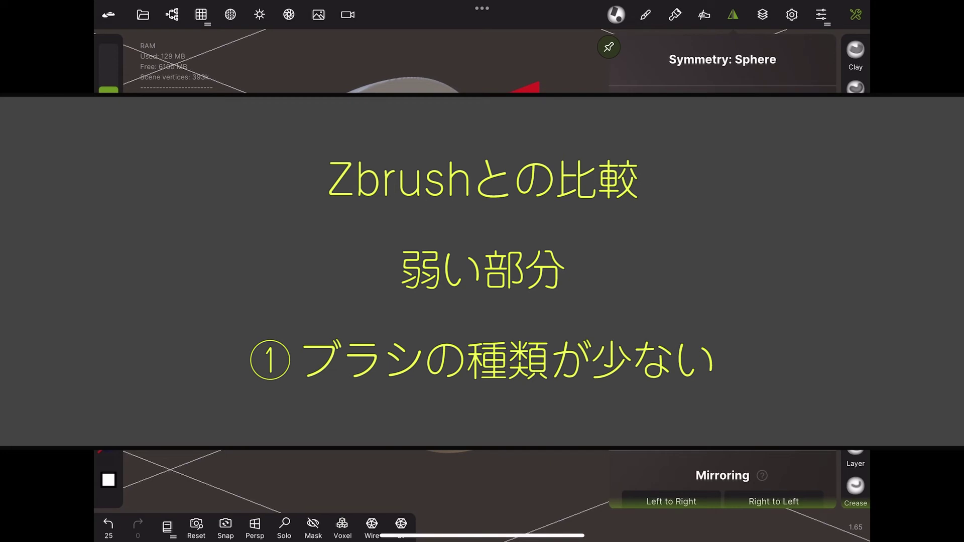
{"action": "left_click", "coordinate": [672, 502]}
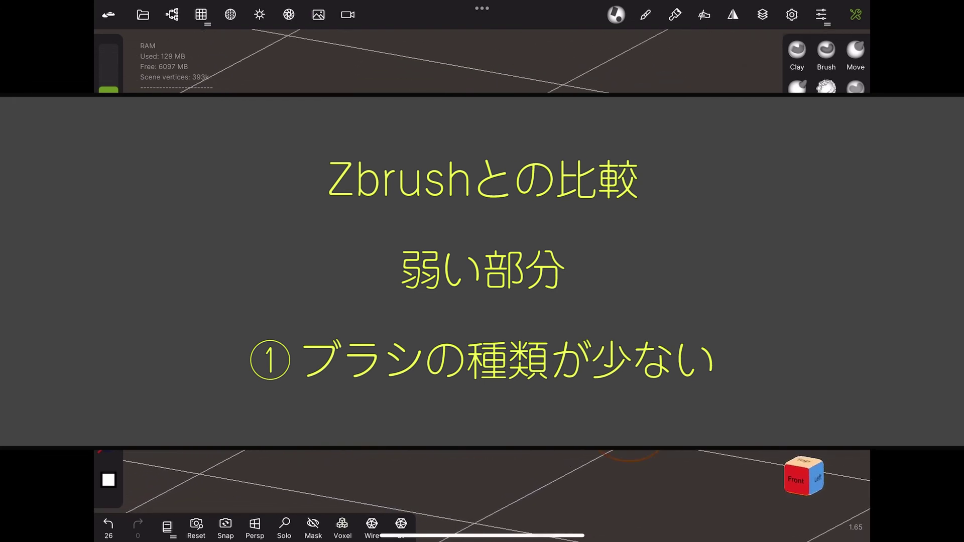
Step: Reposition the cylinder part via the Scene panel, undoing and redoing the move
{"action": "left_click", "coordinate": [172, 14]}
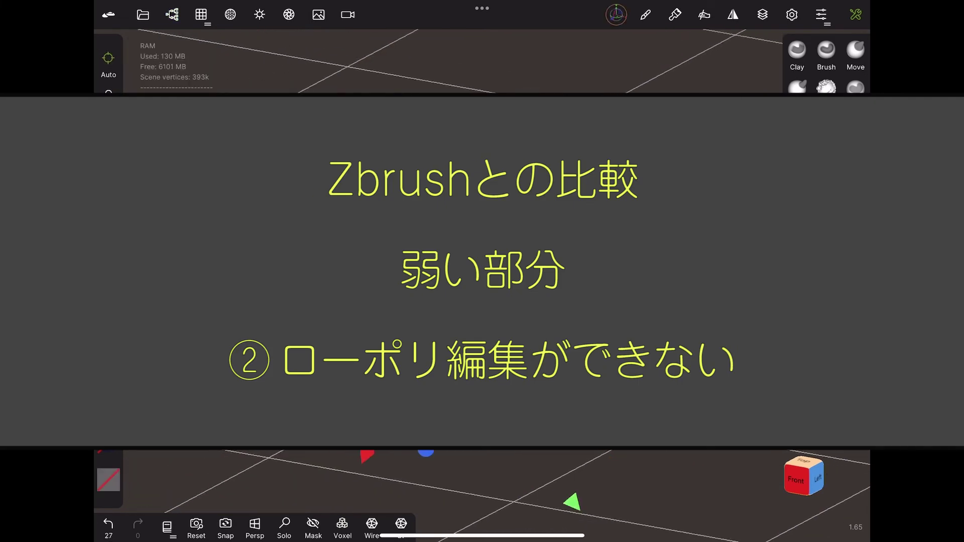
{"action": "key", "text": "ctrl+z"}
{"action": "key", "text": "ctrl+shift+z"}
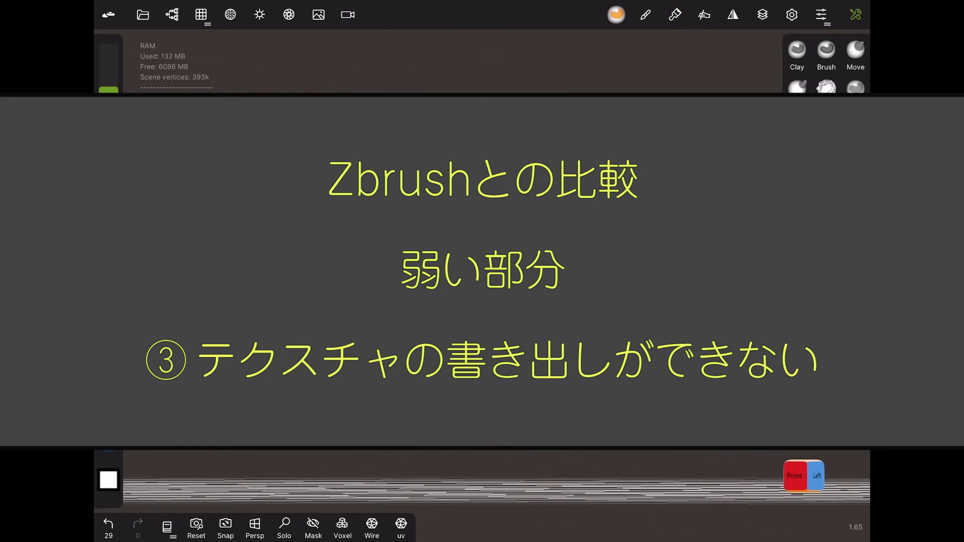
Step: Paint the whole front cylinder with the dark red (#770101) material at roughness 0.371
{"action": "left_click", "coordinate": [675, 15]}
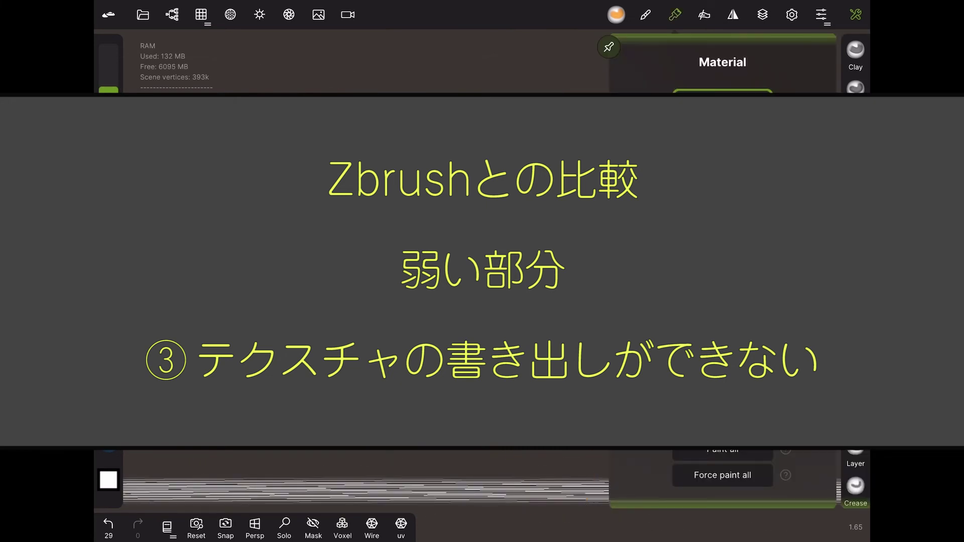
{"action": "left_click", "coordinate": [723, 449]}
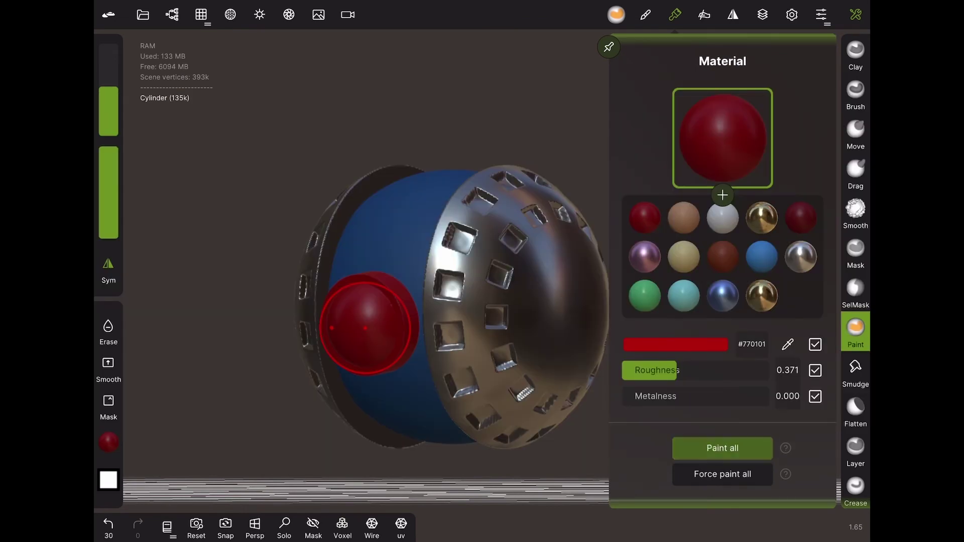
{"action": "left_click", "coordinate": [579, 457]}
{"action": "left_click_drag", "start_coordinate": [579, 456], "coordinate": [552, 502]}
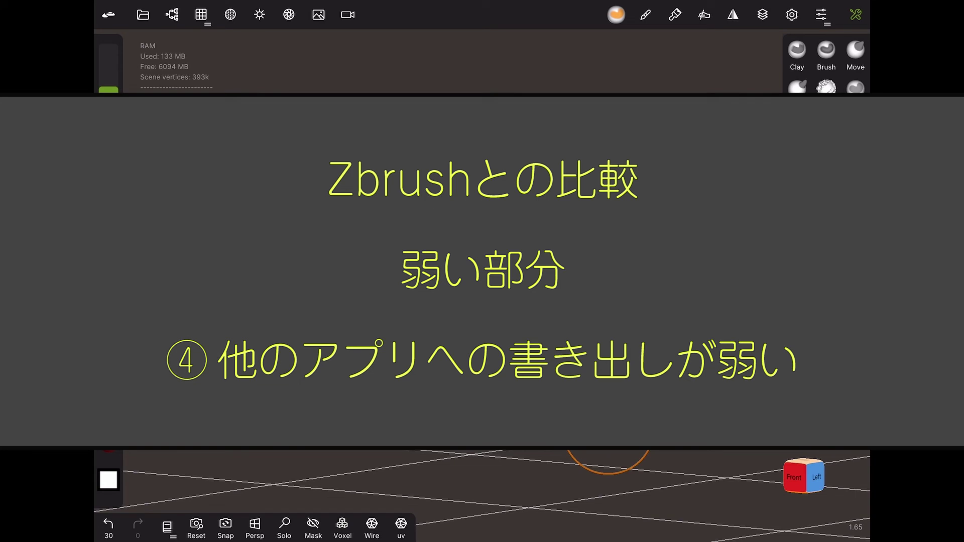
Step: Edit the parts for a white centre in a red ring, opening the Sphere material and post-process settings
{"action": "left_click", "coordinate": [172, 14]}
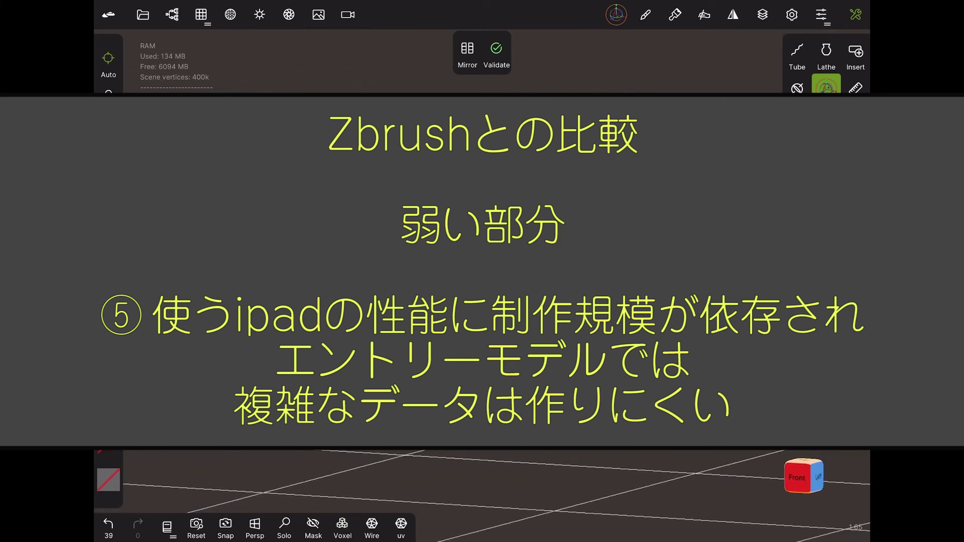
{"action": "left_click", "coordinate": [230, 14]}
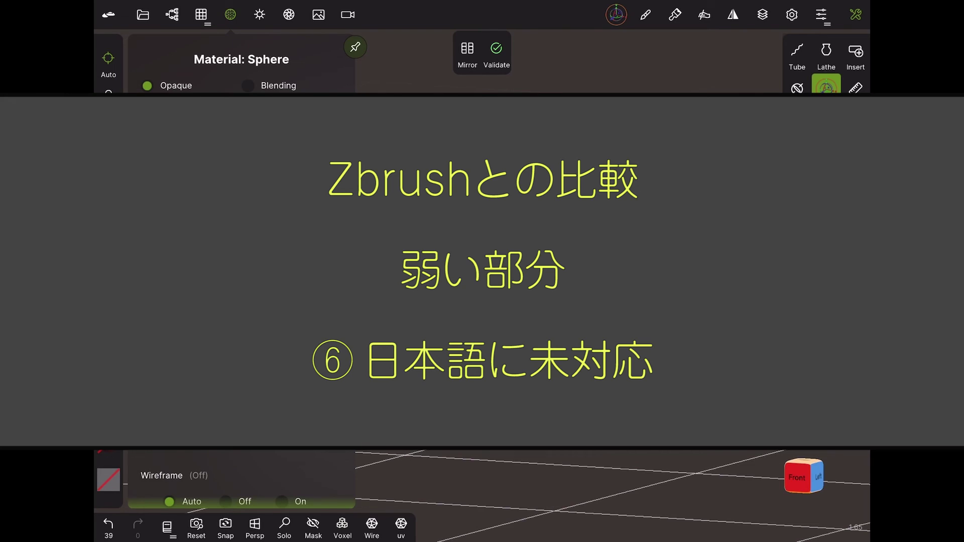
{"action": "left_click", "coordinate": [289, 14]}
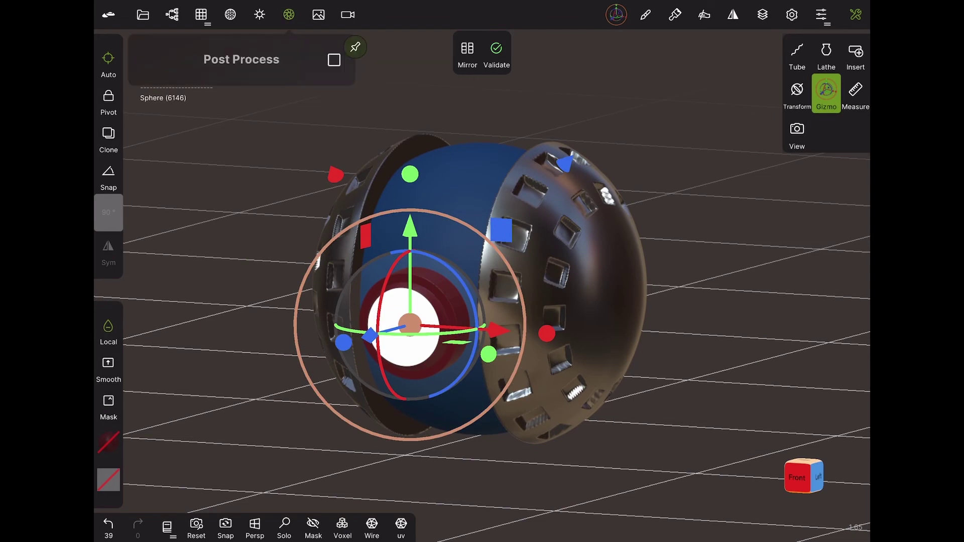
Step: Enable post-processing so the sphere's white centre and metal highlights glow, viewed from the left
{"action": "left_click", "coordinate": [334, 60]}
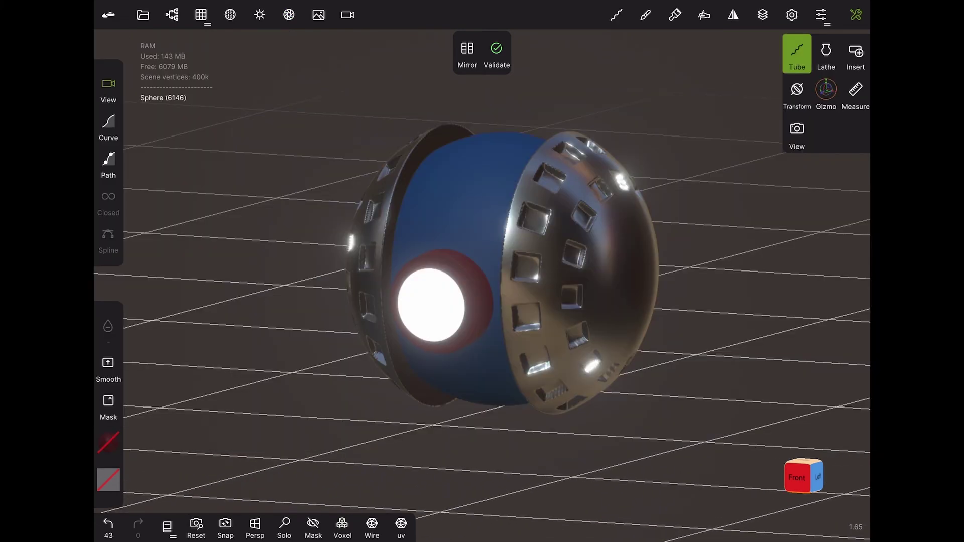
{"action": "left_click_drag", "start_coordinate": [553, 281], "coordinate": [624, 280]}
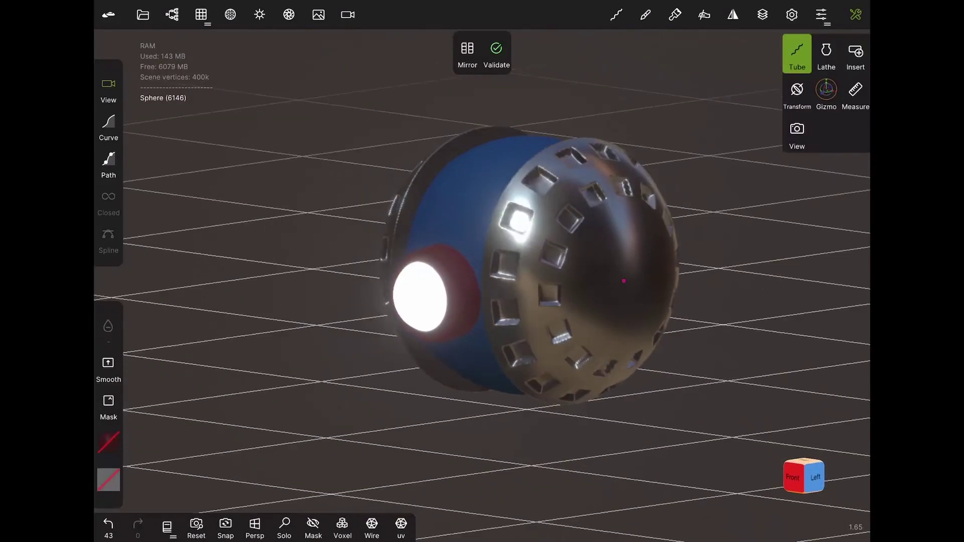
{"action": "mouse_move", "coordinate": [624, 281]}
{"action": "left_mouse_down"}
{"action": "mouse_move", "coordinate": [603, 261]}
{"action": "mouse_move", "coordinate": [603, 301]}
{"action": "mouse_move", "coordinate": [568, 301]}
{"action": "left_mouse_up"}
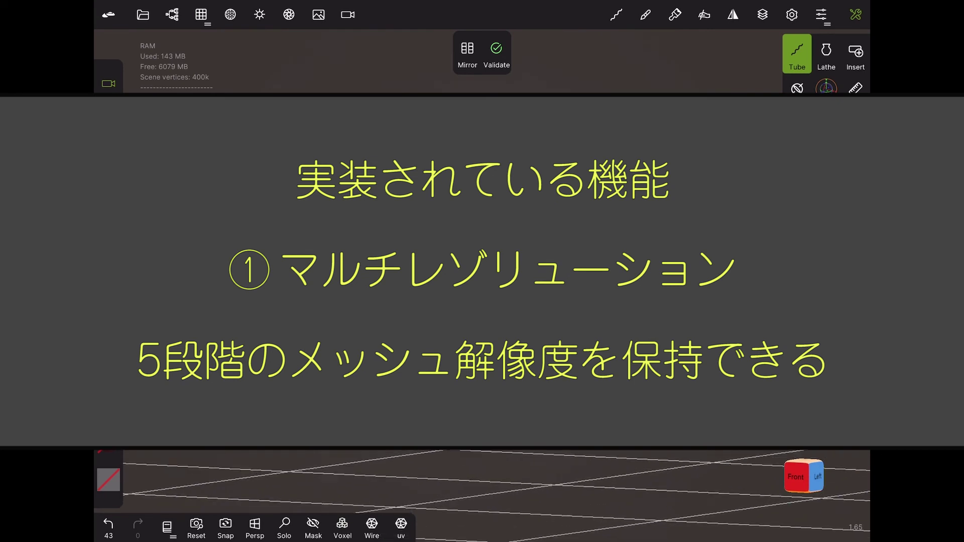
Step: Start a new project scene and draw a lathe vase with a rounded belly and flared rim
{"action": "left_click_drag", "start_coordinate": [568, 301], "coordinate": [547, 302]}
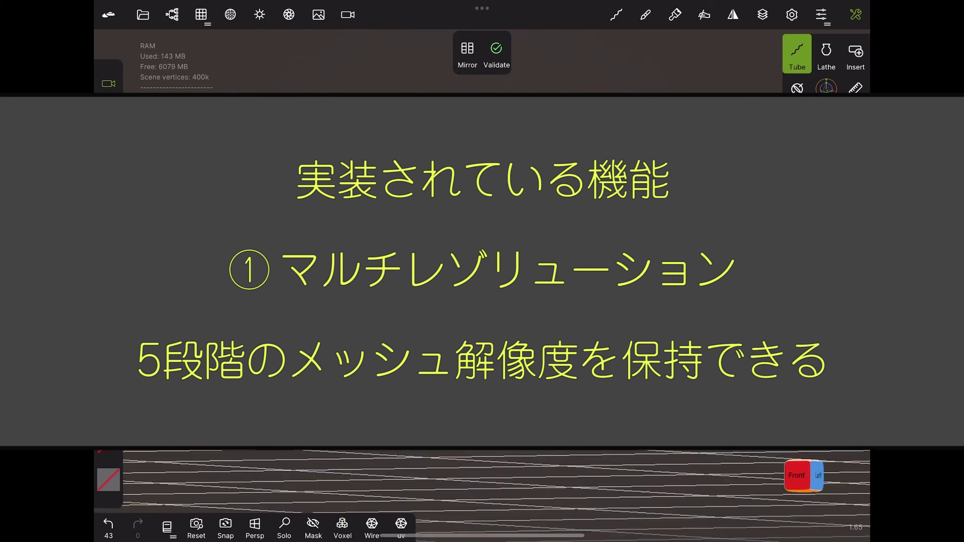
{"action": "left_click", "coordinate": [142, 15]}
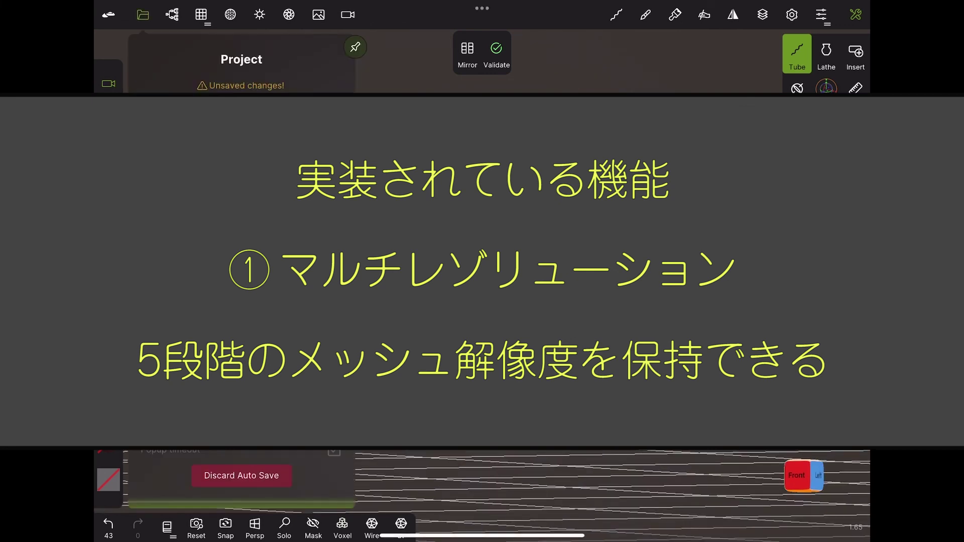
{"action": "key", "text": "ctrl+space"}
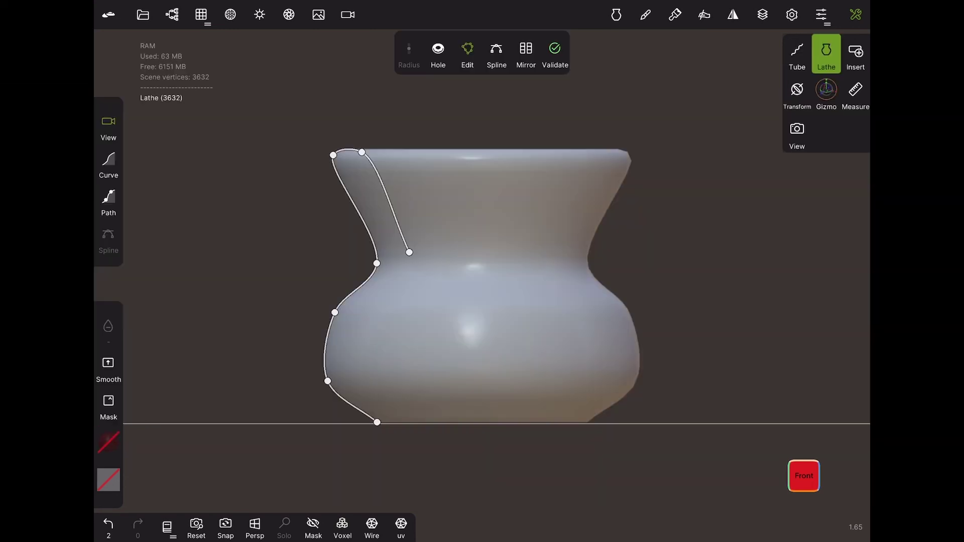
Step: Raise and widen the vase's top profile points for a taller flared rim, undoing one parameter change
{"action": "left_click_drag", "start_coordinate": [361, 152], "coordinate": [331, 143]}
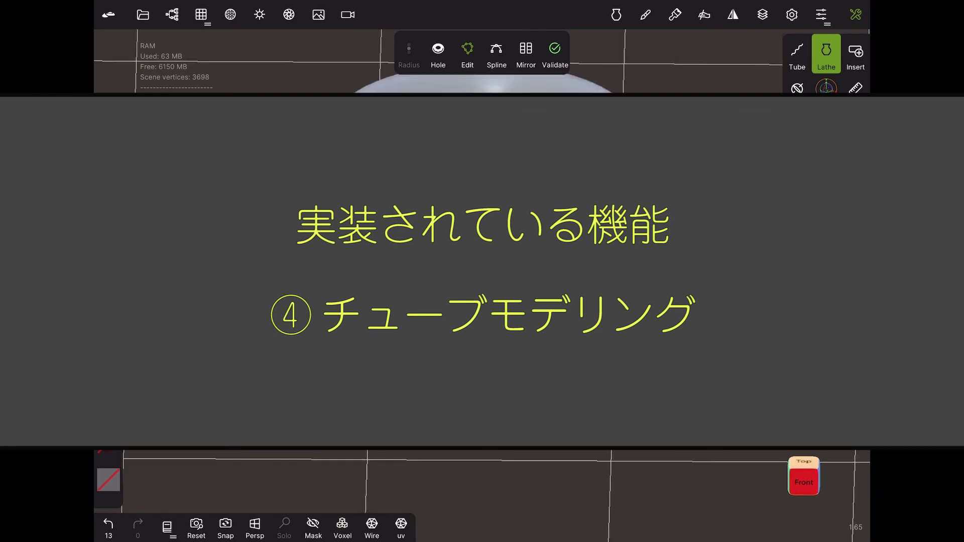
{"action": "key", "text": "ctrl+z"}
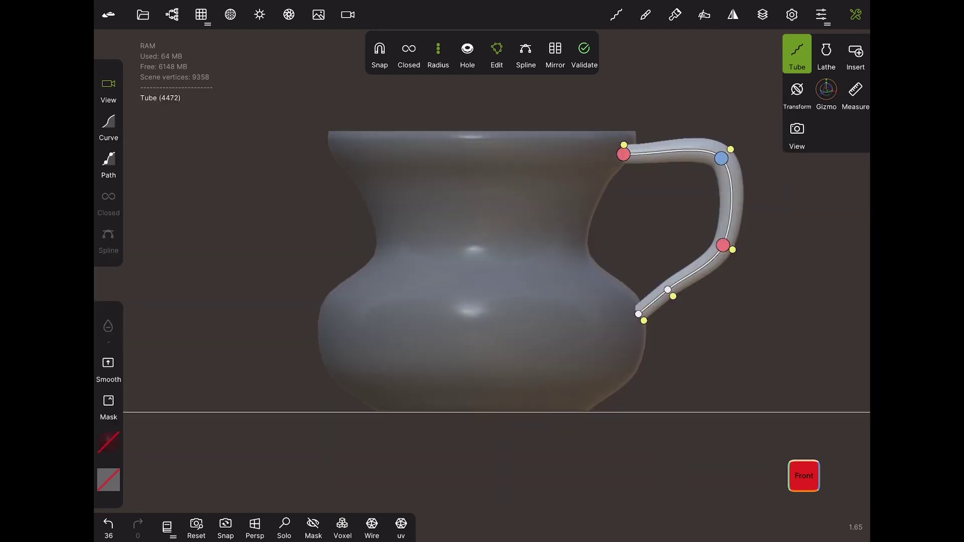
Step: Shift the pitcher handle's blue curve point left to reshape the tube
{"action": "left_click_drag", "start_coordinate": [721, 156], "coordinate": [710, 158]}
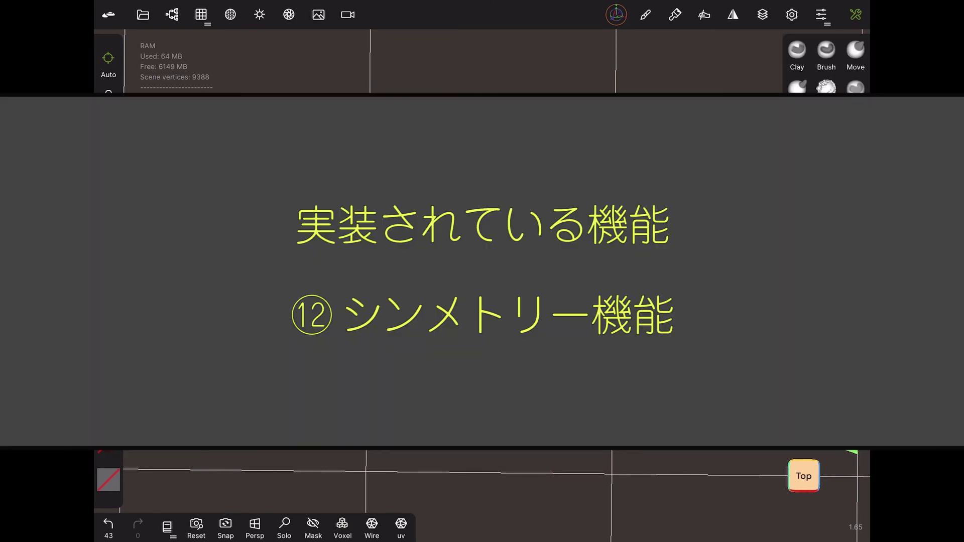
Step: Show the Scene panel's primitives list with Torus, Cone, UV Sphere and Plane
{"action": "left_click", "coordinate": [172, 14]}
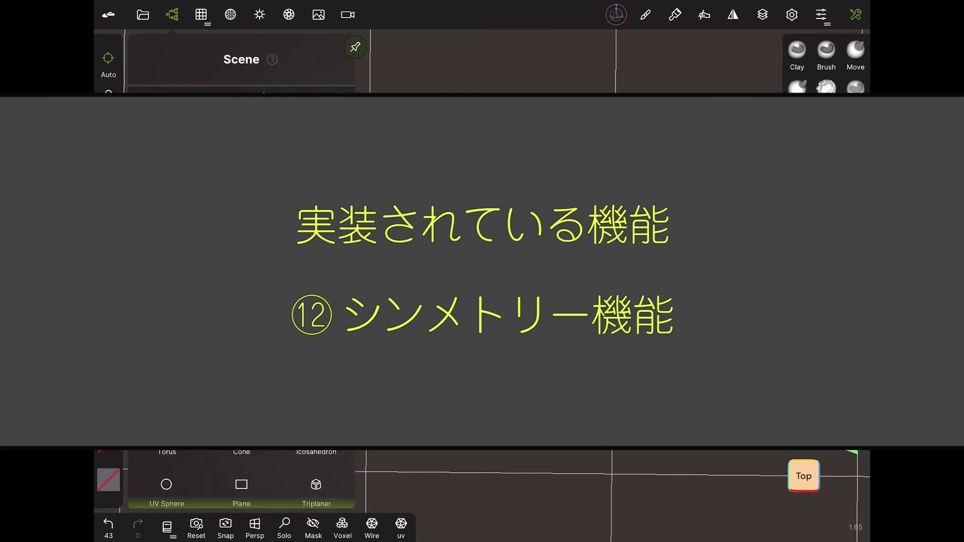